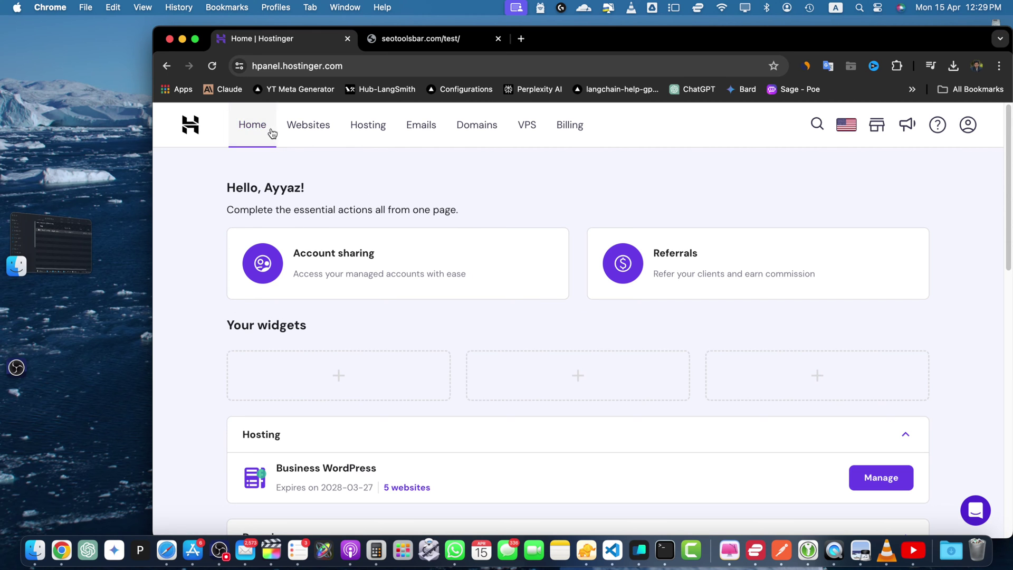
- Open Manage for the Business WordPress plan to reach the ayyaztech.com website dashboard
scroll(489, 312, down, 5)
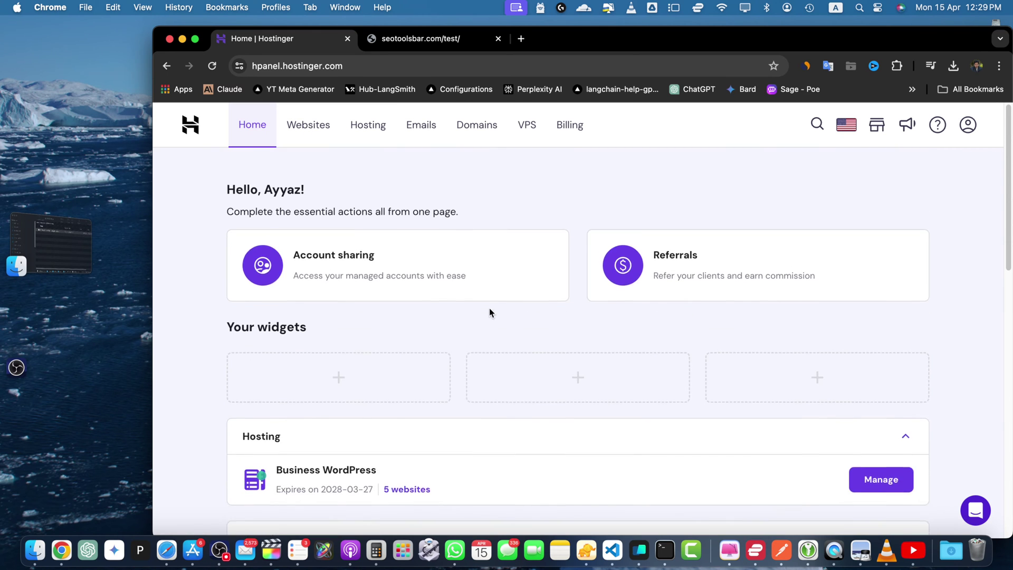
scroll(489, 311, up, 5)
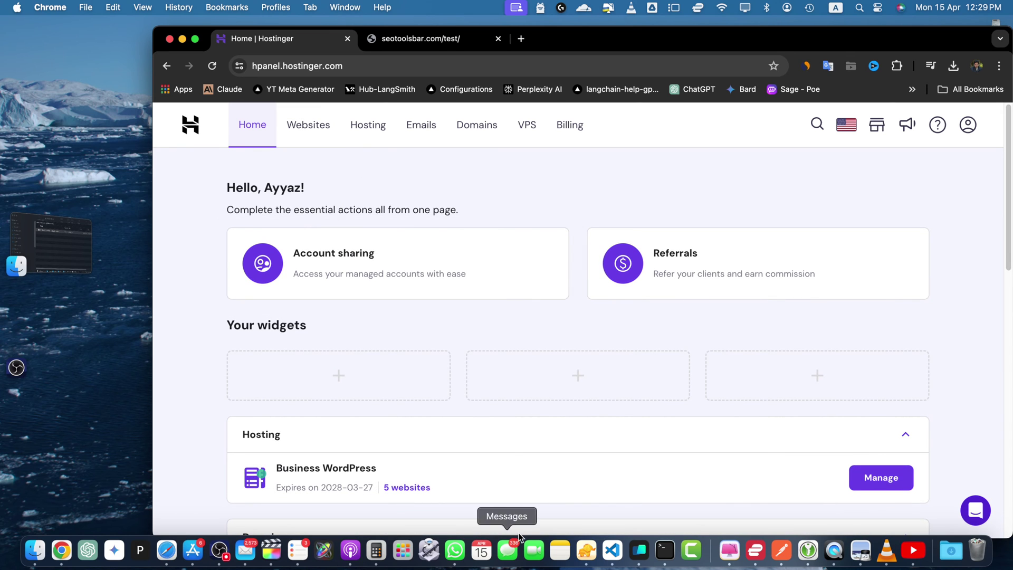
click(881, 480)
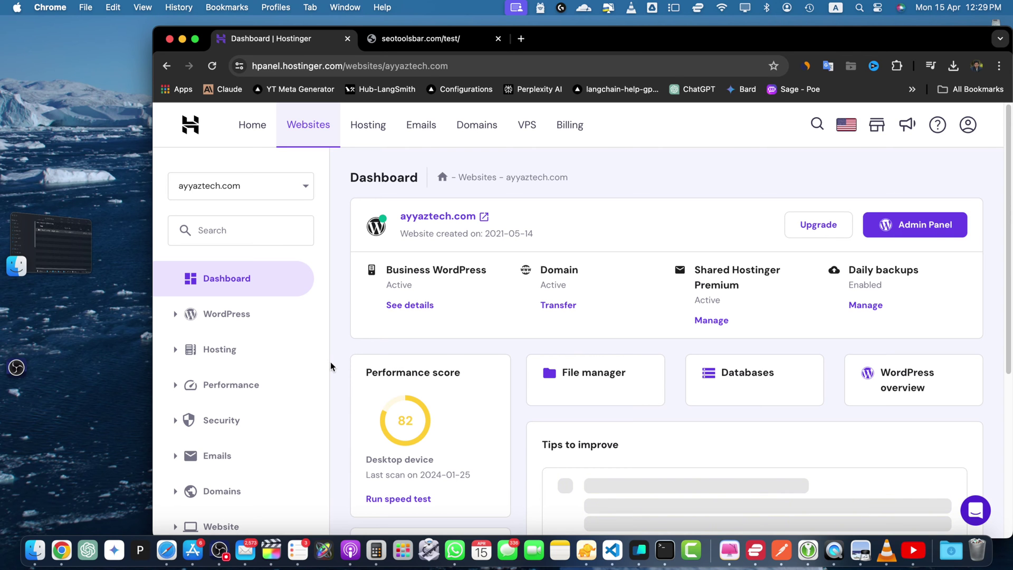
- Expand the Files section in the website dashboard sidebar
scroll(329, 368, down, 3)
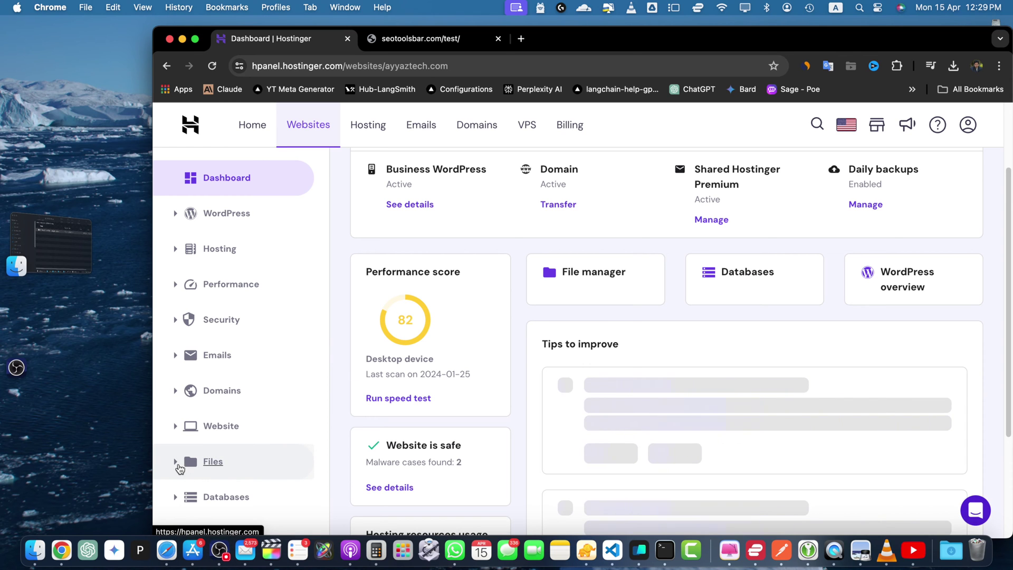
click(179, 467)
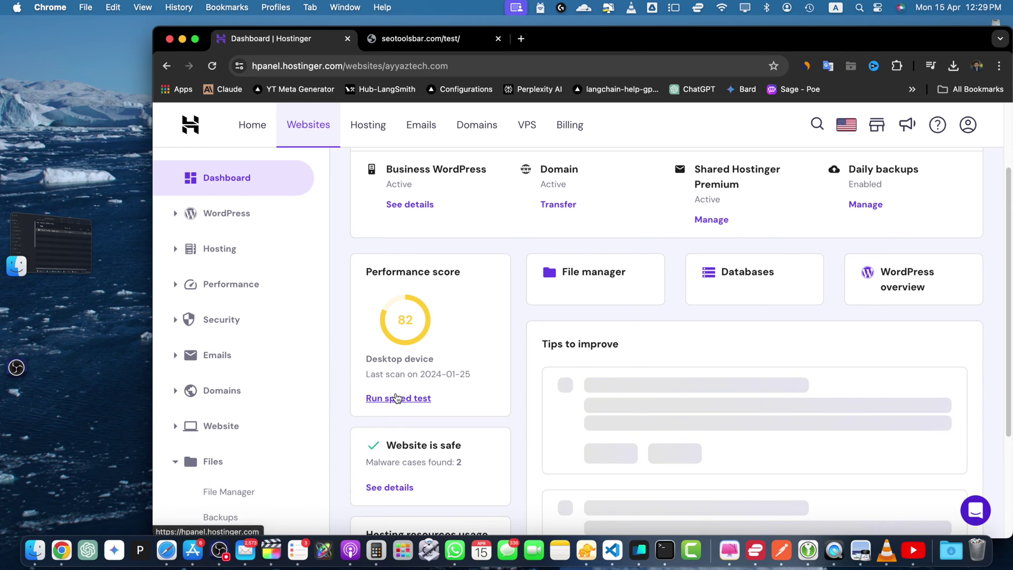
scroll(257, 502, down, 3)
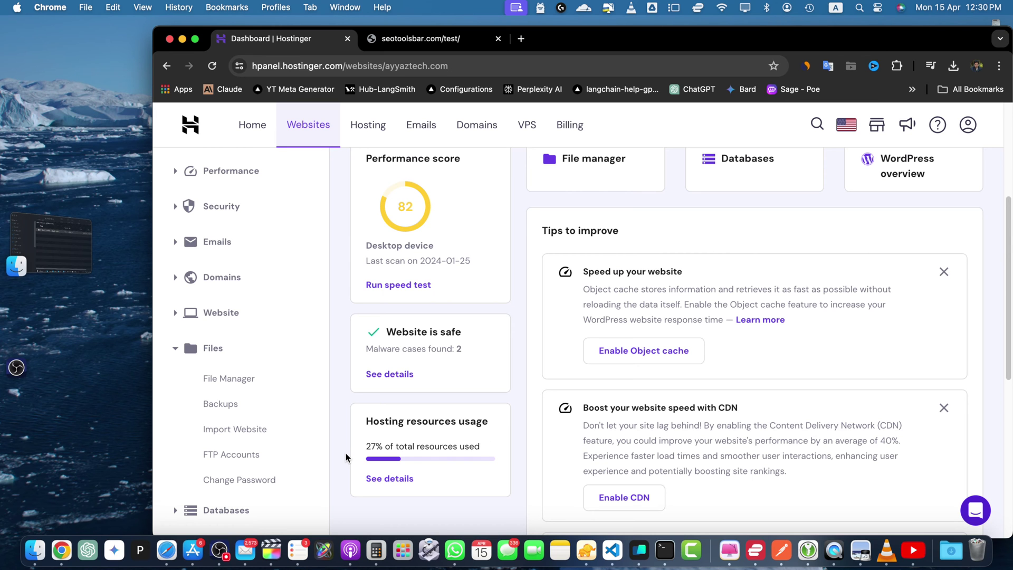
scroll(255, 430, down, 5)
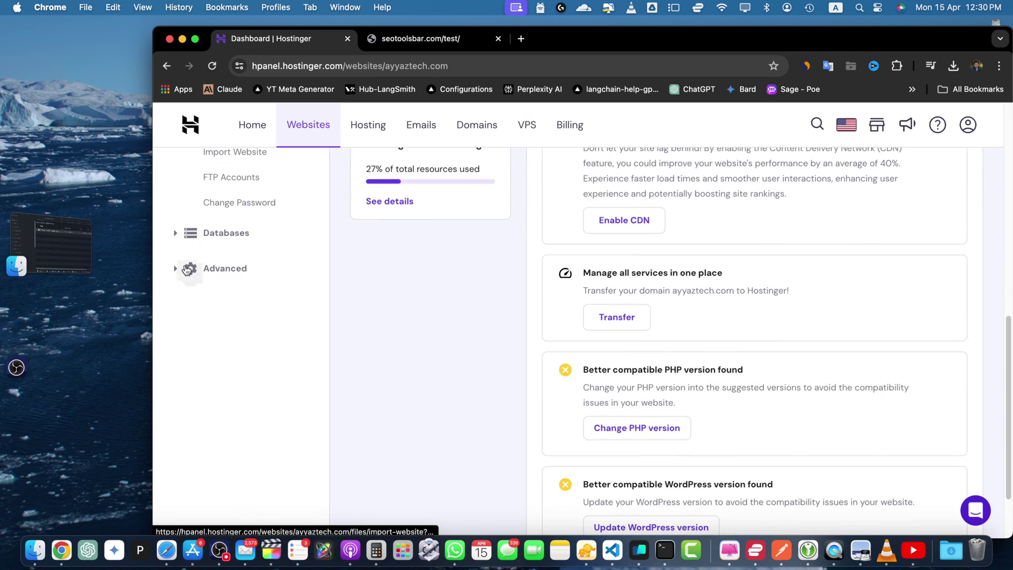
- Expand the Advanced settings list and re-expand the Files tools list
click(174, 271)
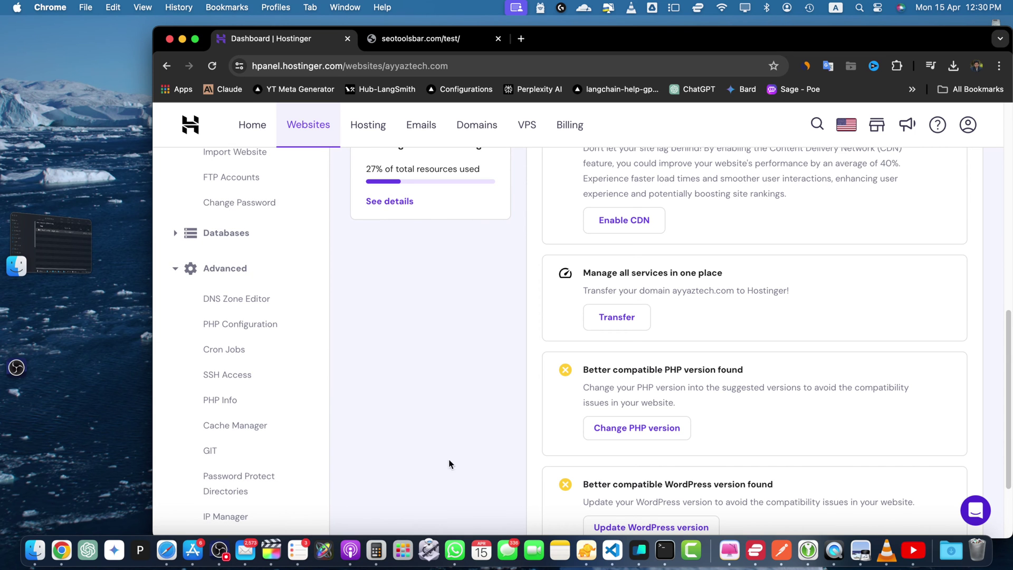
scroll(414, 514, down, 2)
scroll(413, 514, up, 4)
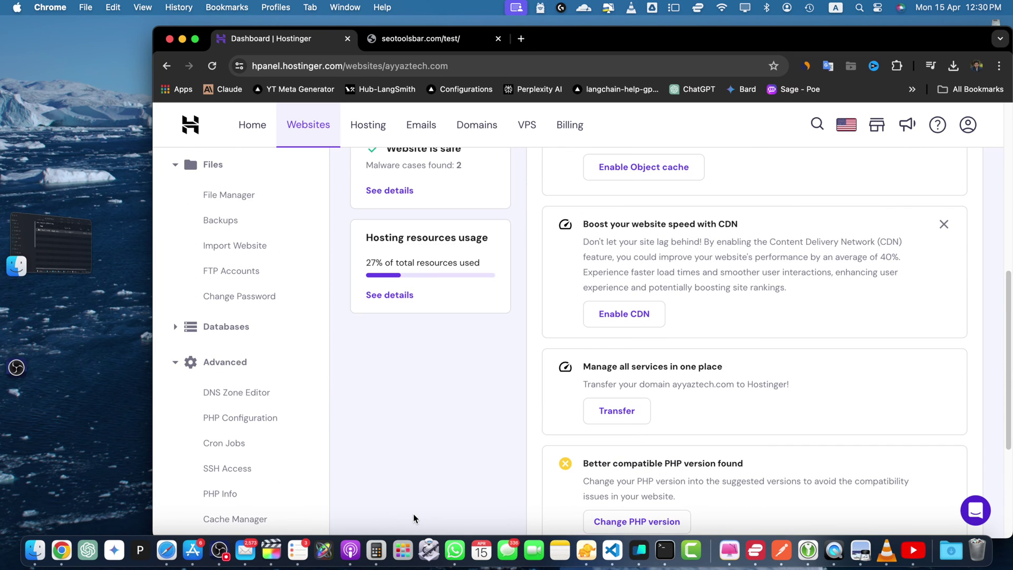
scroll(413, 514, up, 3)
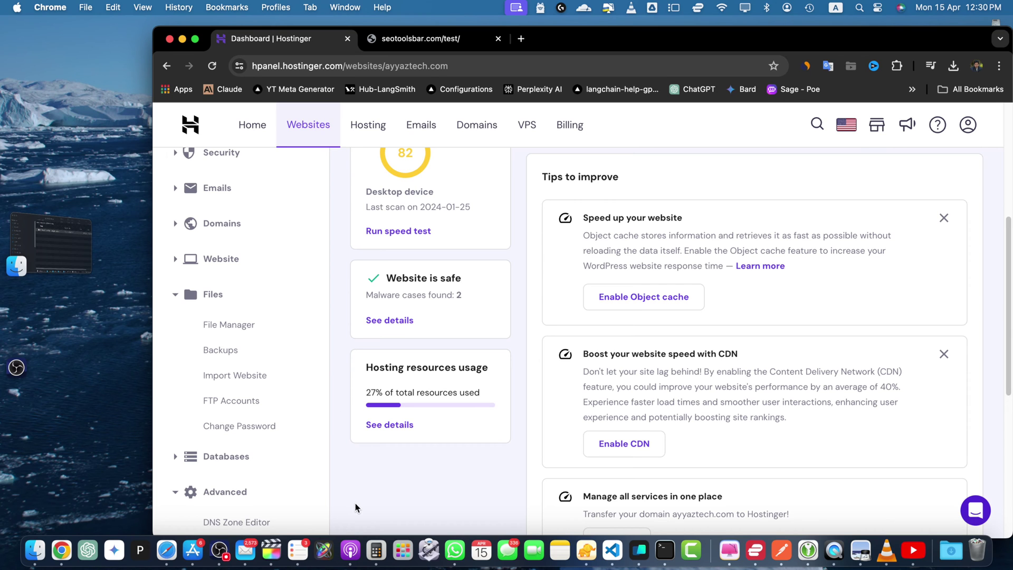
scroll(355, 503, up, 5)
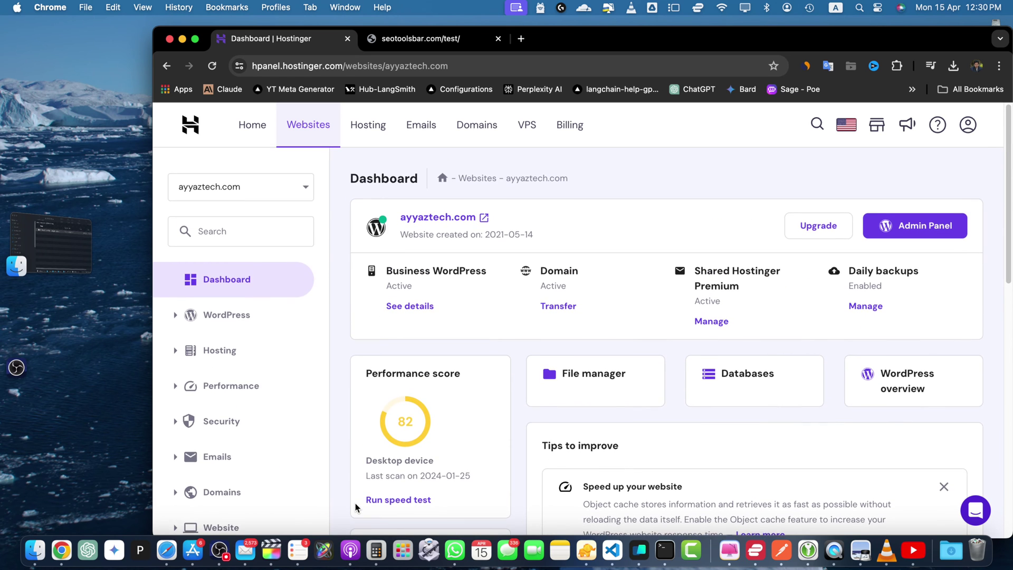
scroll(356, 503, down, 1)
scroll(356, 502, down, 3)
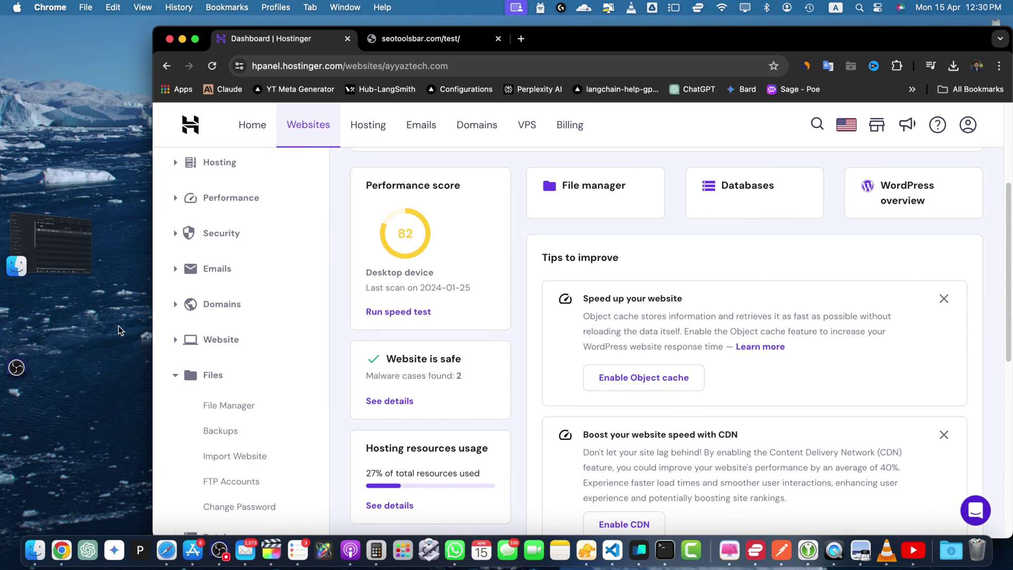
click(181, 377)
click(181, 378)
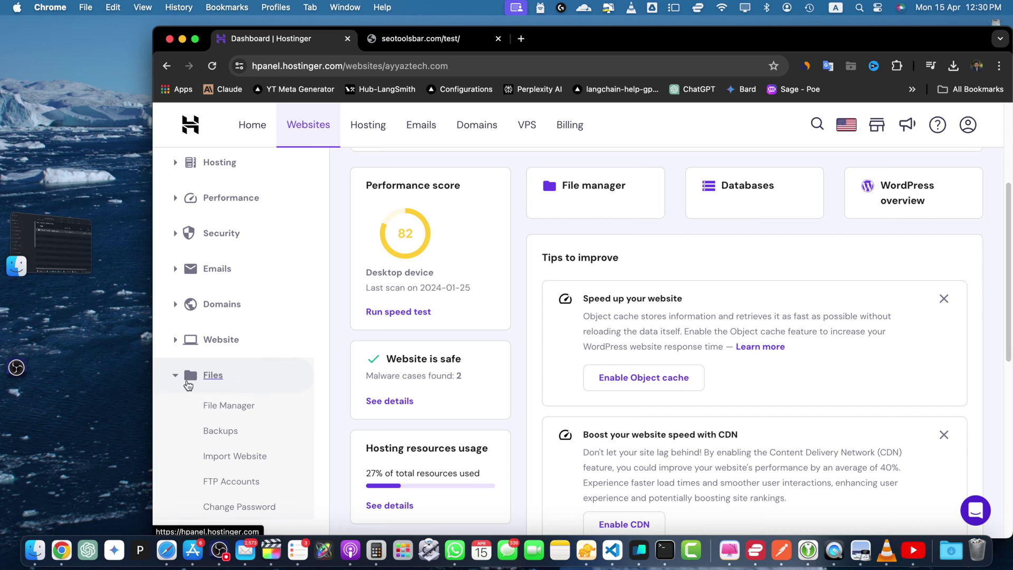
- Open File Manager, switch the website to seotoolsbar.com, and access only its files
click(246, 412)
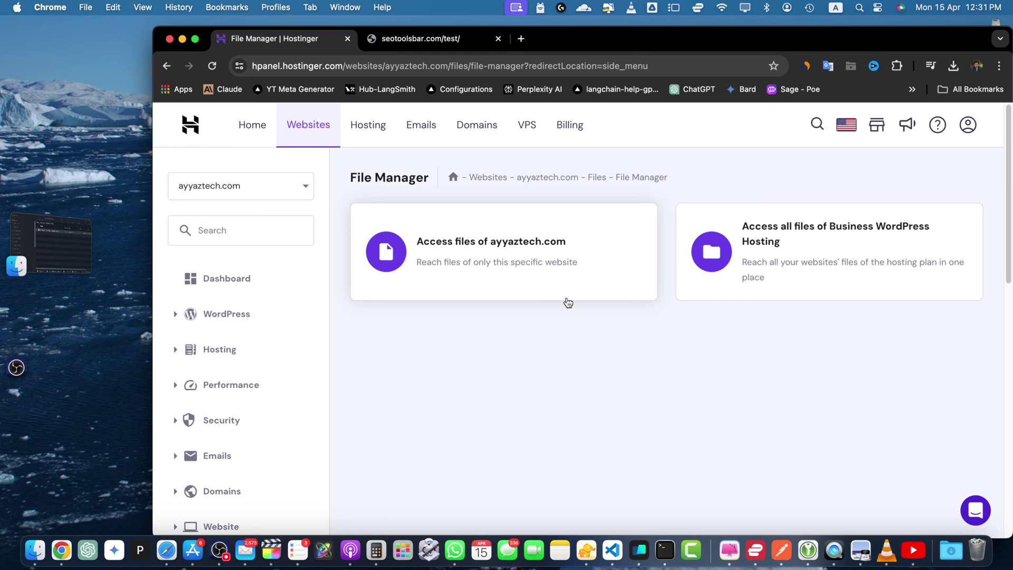
click(235, 182)
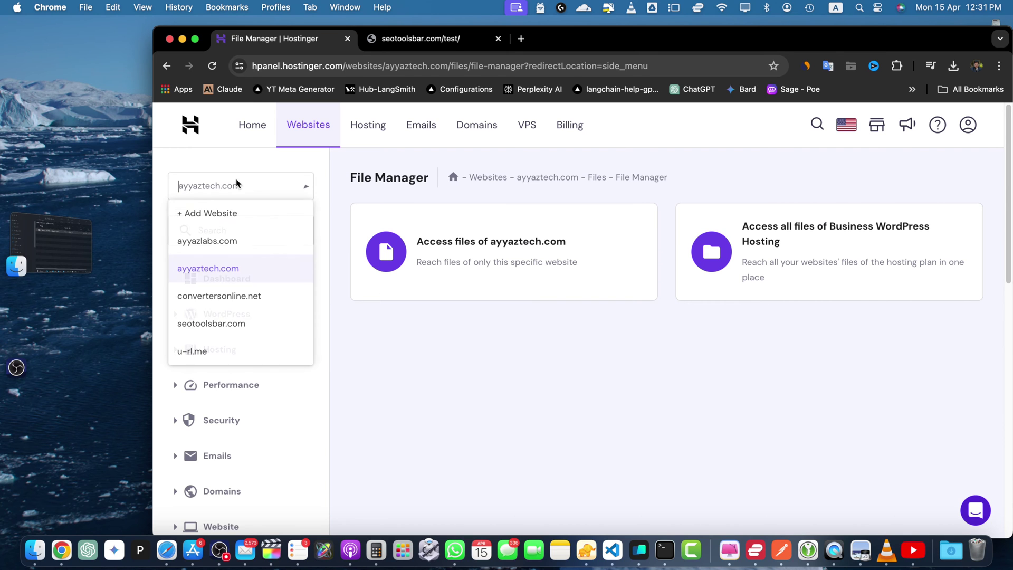
click(235, 327)
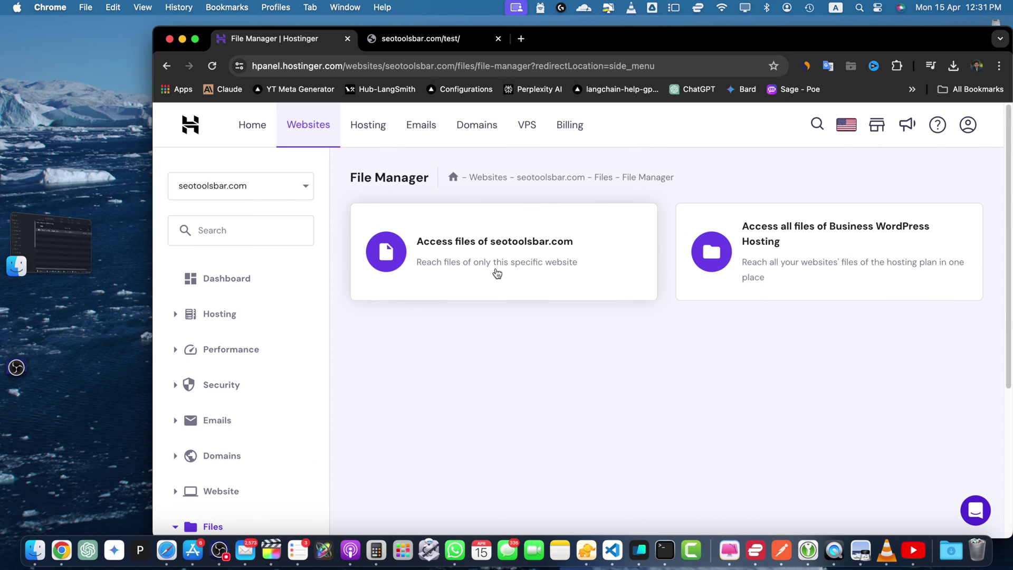
click(496, 271)
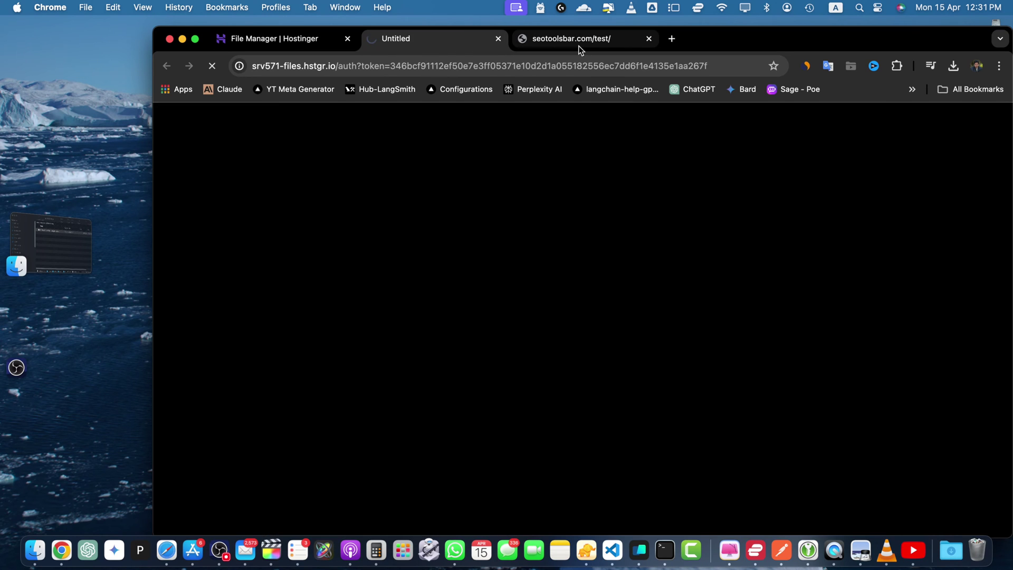
- Reload the live seotoolsbar.com/test/ page, which still returns 403 Forbidden
click(580, 43)
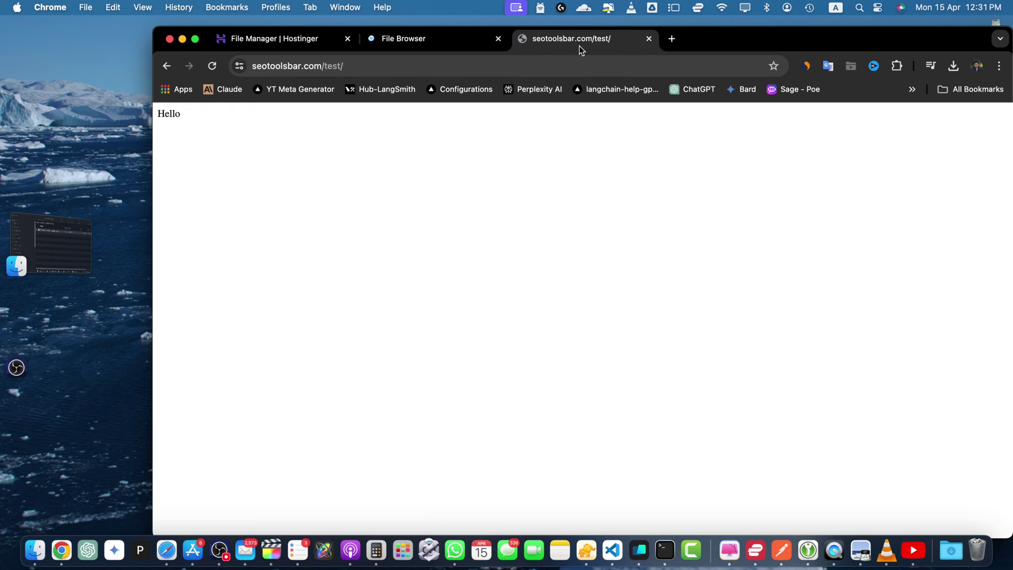
click(211, 67)
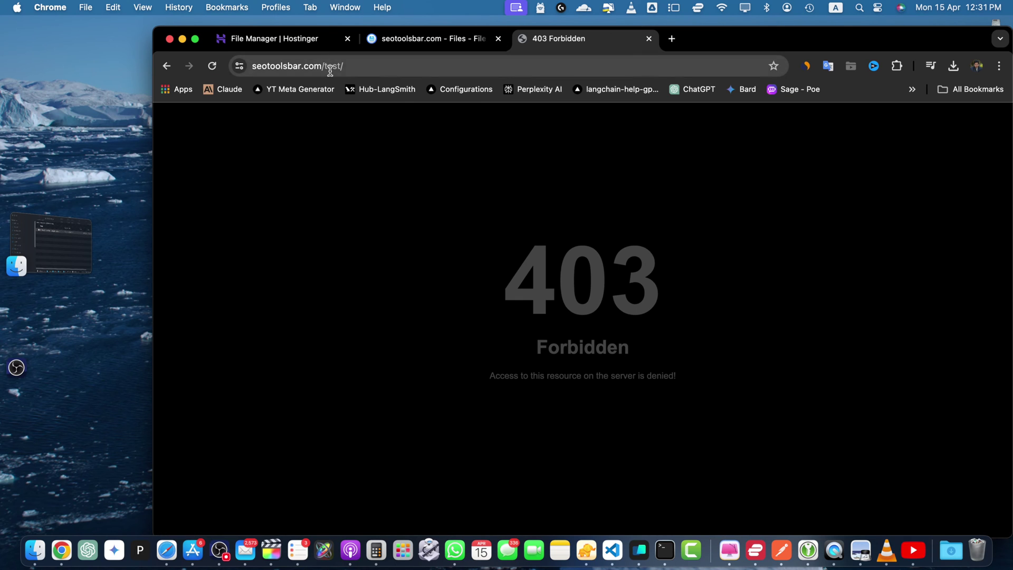
double_click(329, 66)
- Open the empty public_html/test folder in the File Browser, then bring up the Finder folder with the zip
click(475, 38)
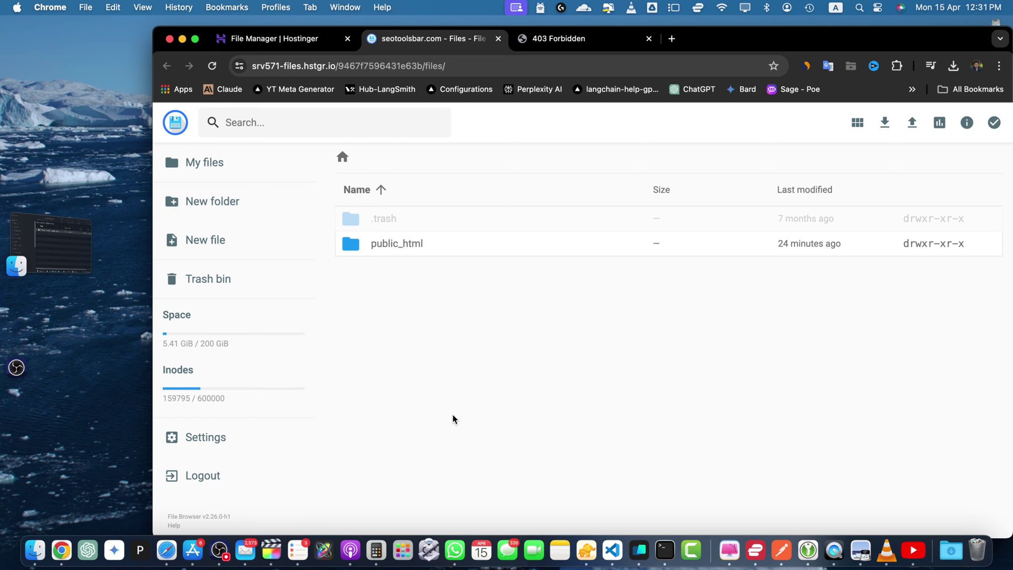
double_click(397, 248)
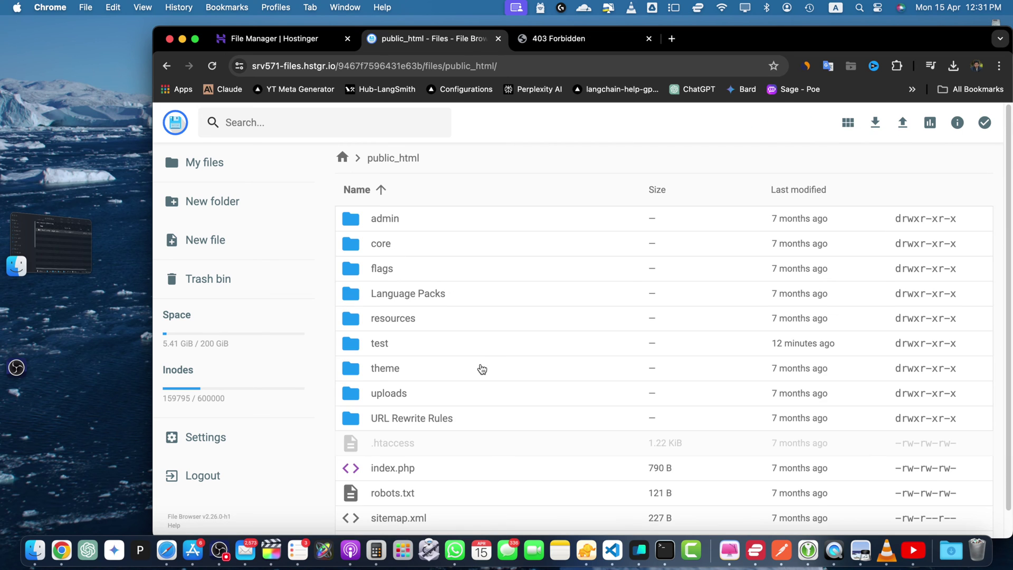
scroll(475, 366, down, 1)
click(375, 334)
double_click(375, 334)
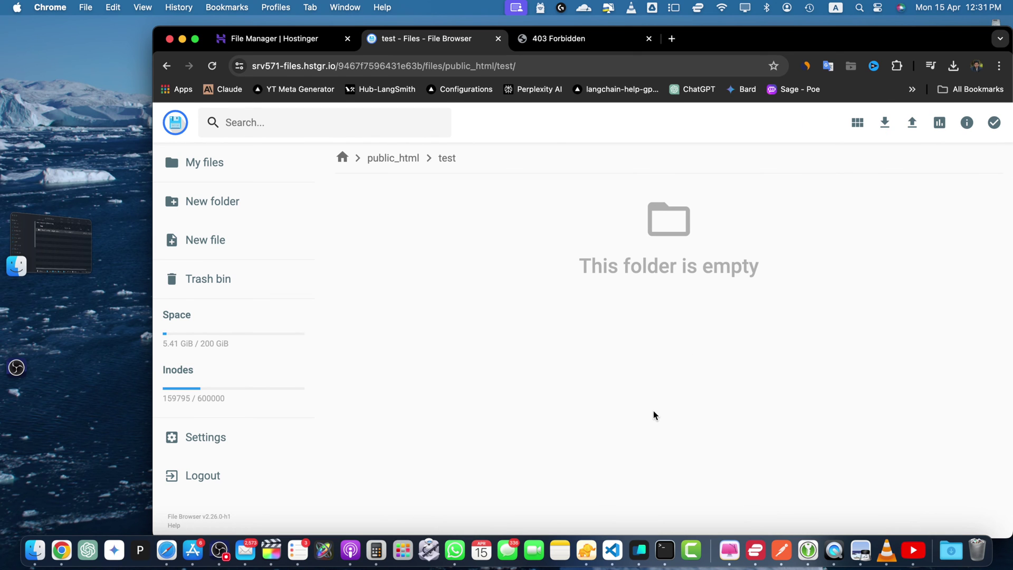
click(53, 245)
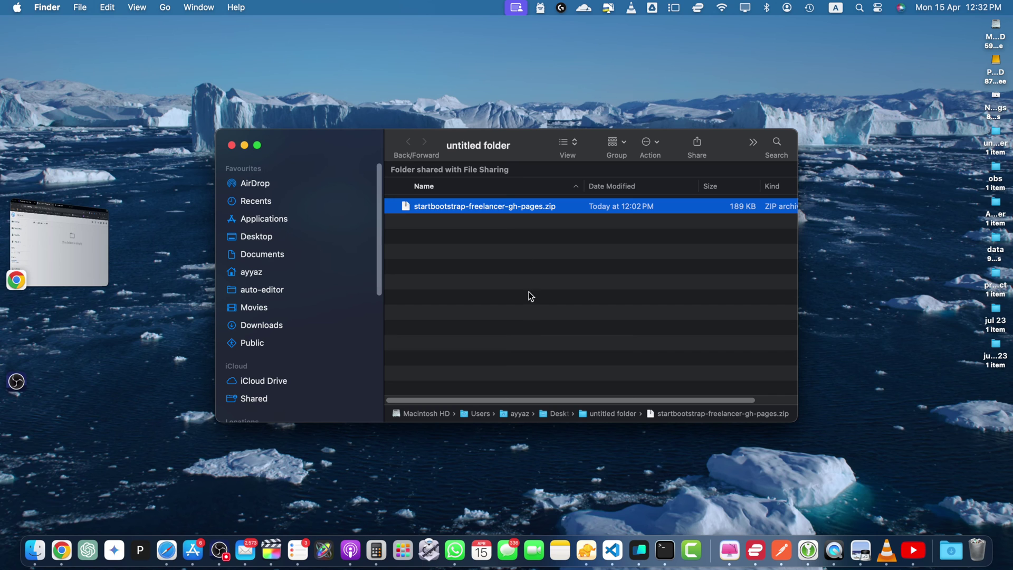
- Drag startbootstrap-freelancer-gh-pages.zip from Finder into the test folder in the File Browser
drag(498, 216, 532, 228)
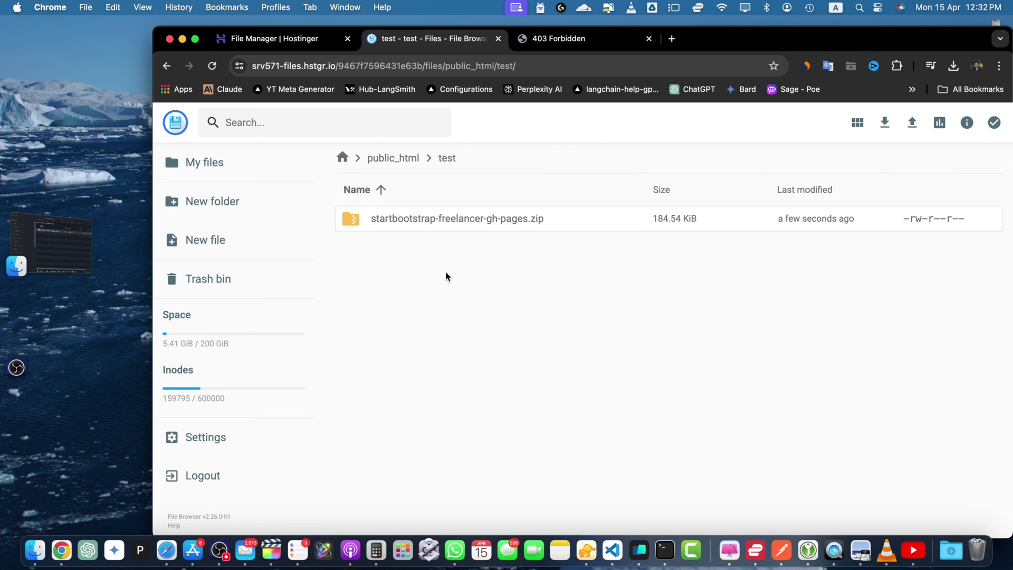
- Extract startbootstrap-freelancer-gh-pages.zip into the current folder using '.' as the destination, overwriting left off
click(442, 218)
right_click(442, 219)
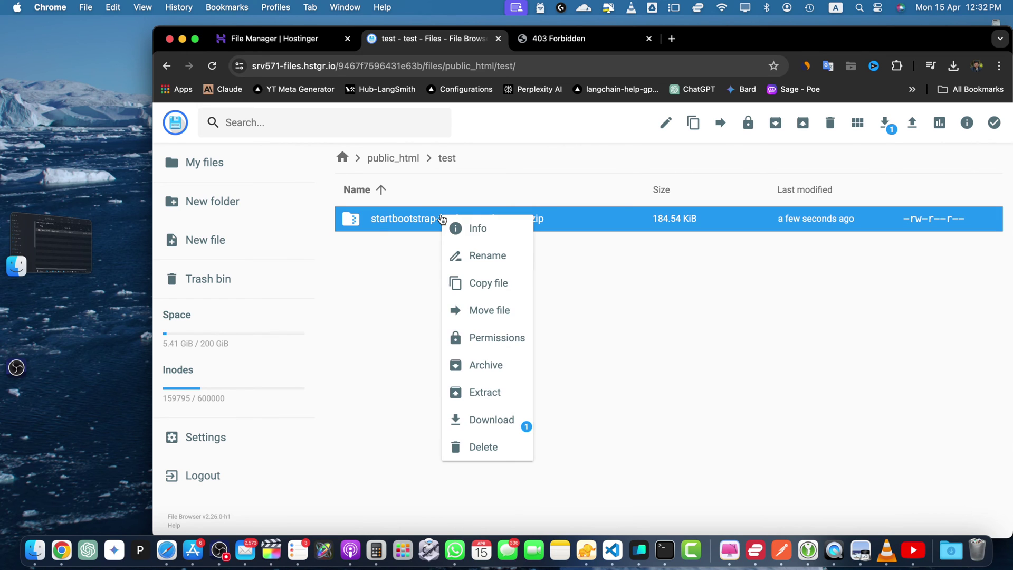
click(501, 402)
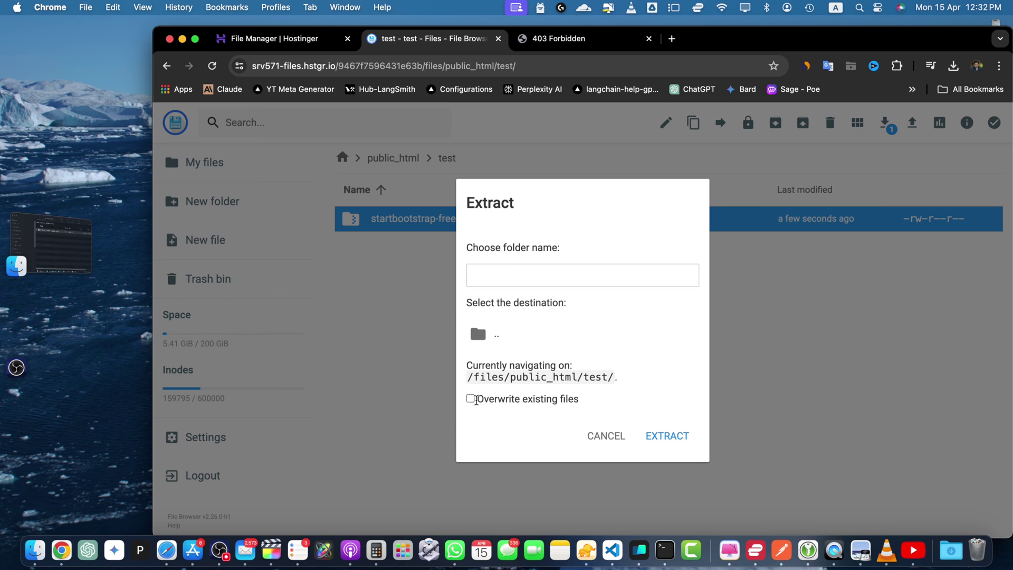
click(471, 399)
click(470, 399)
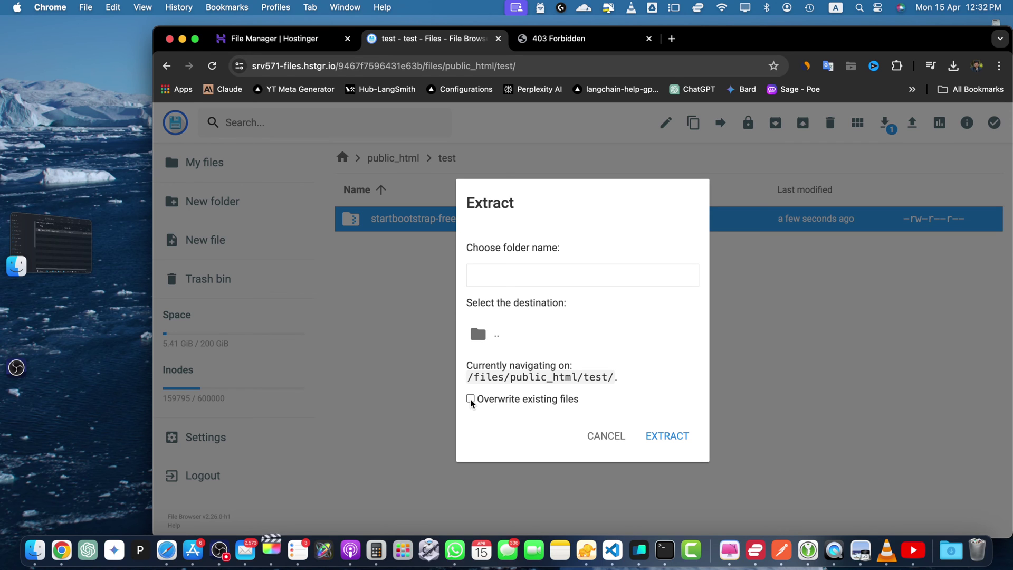
click(470, 399)
click(470, 400)
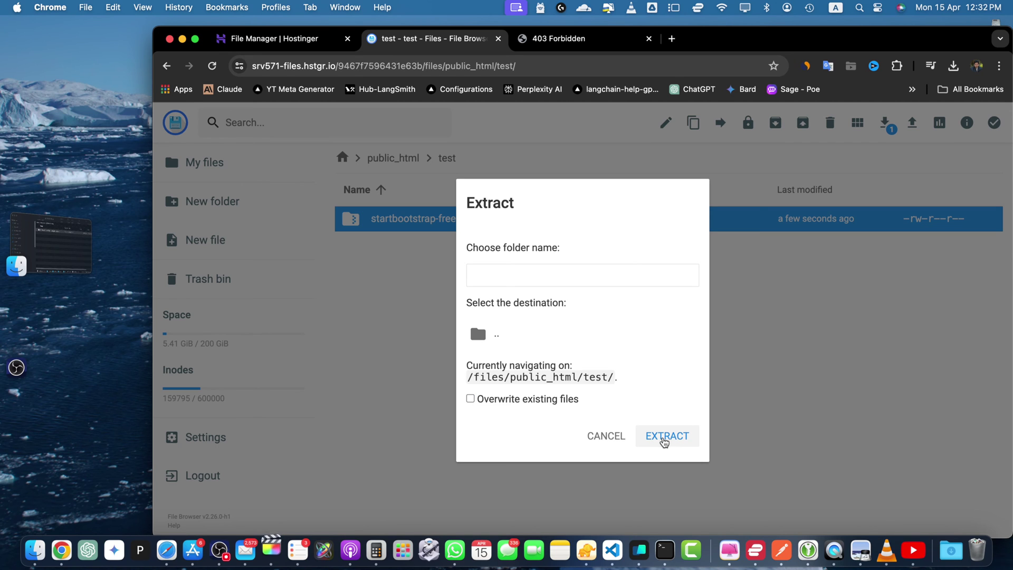
click(663, 442)
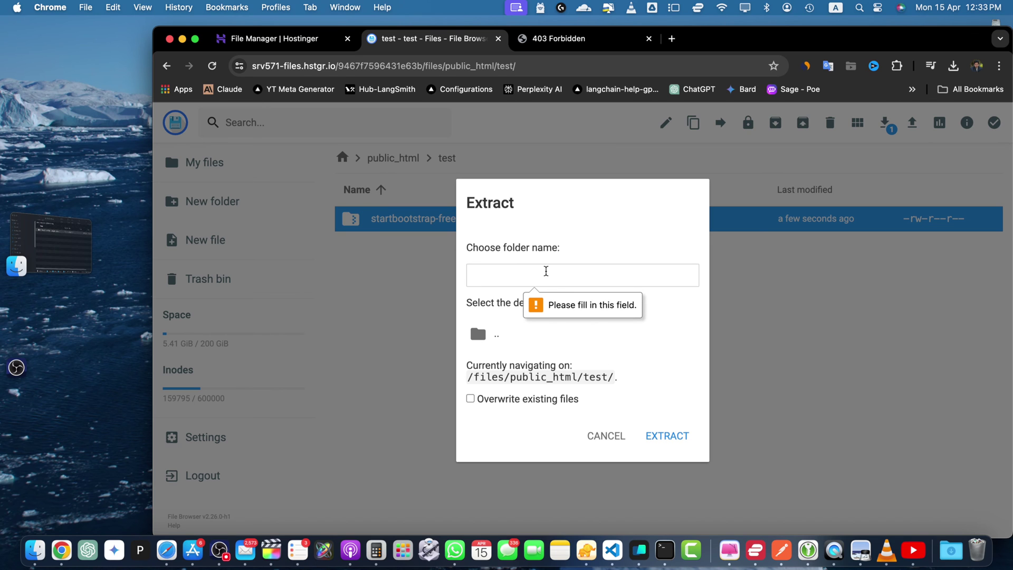
text(.)
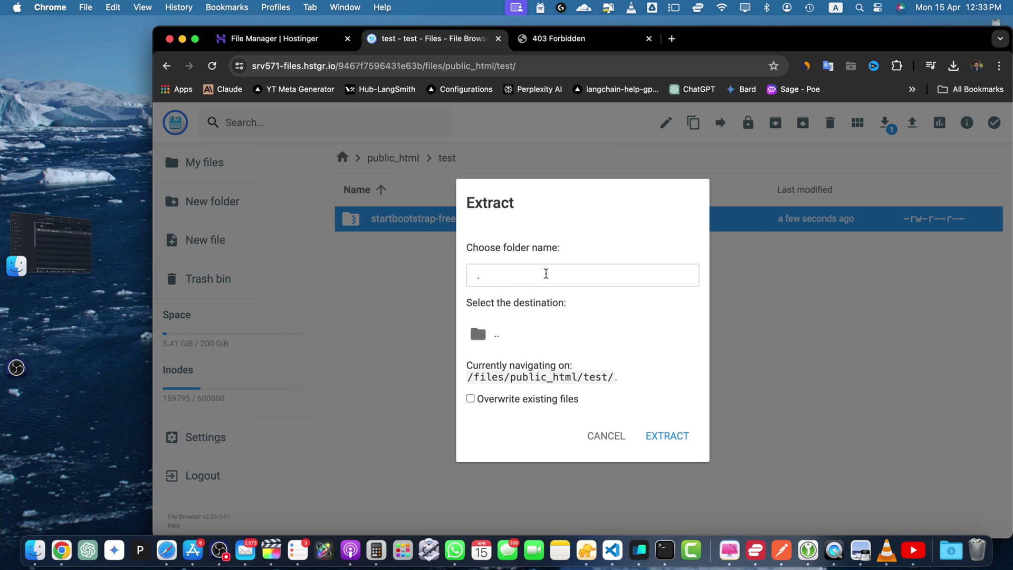
click(683, 433)
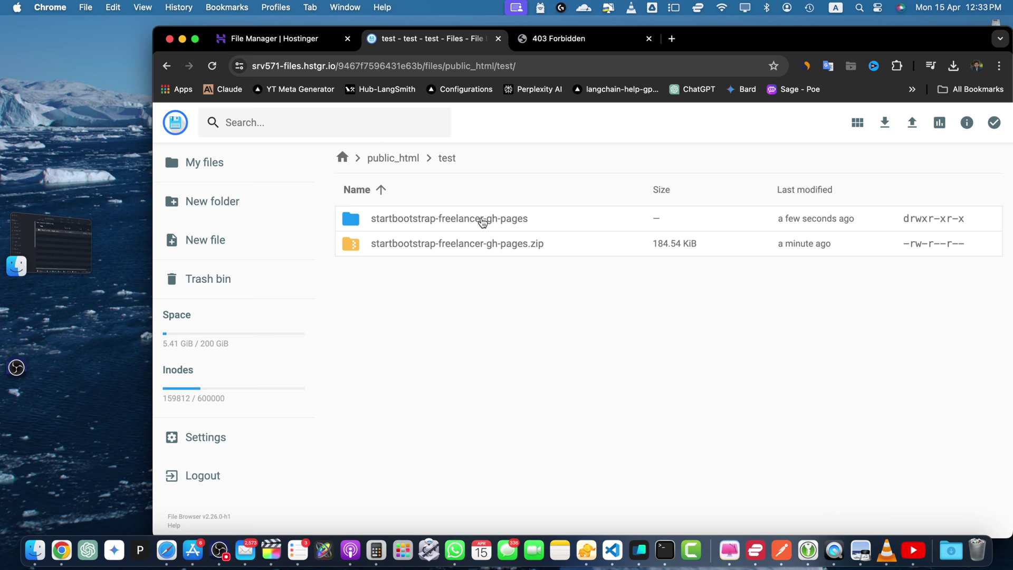
- Open the extracted startbootstrap-freelancer-gh-pages folder and move its assets, css, js and index.html up to test
double_click(488, 219)
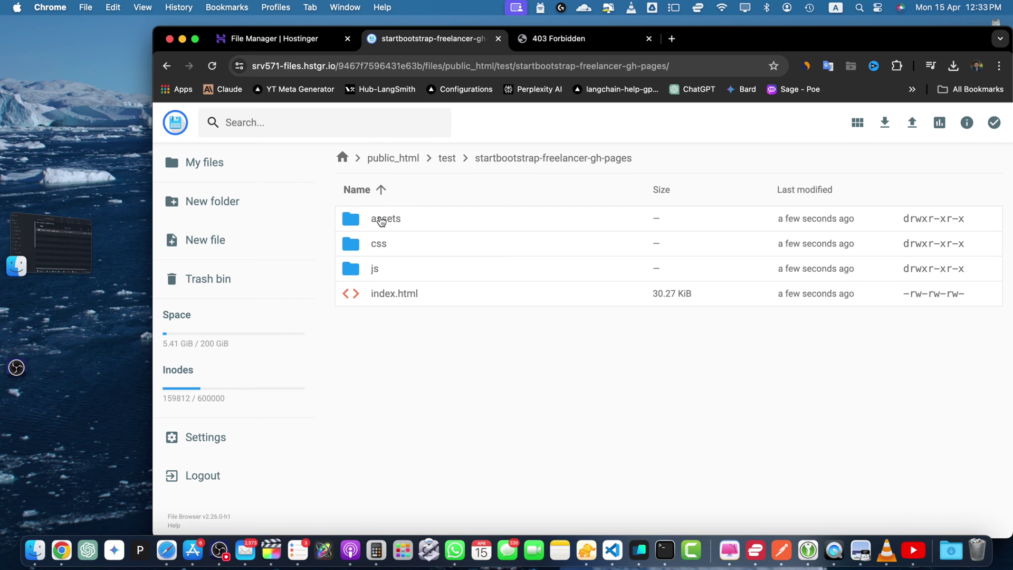
click(354, 218)
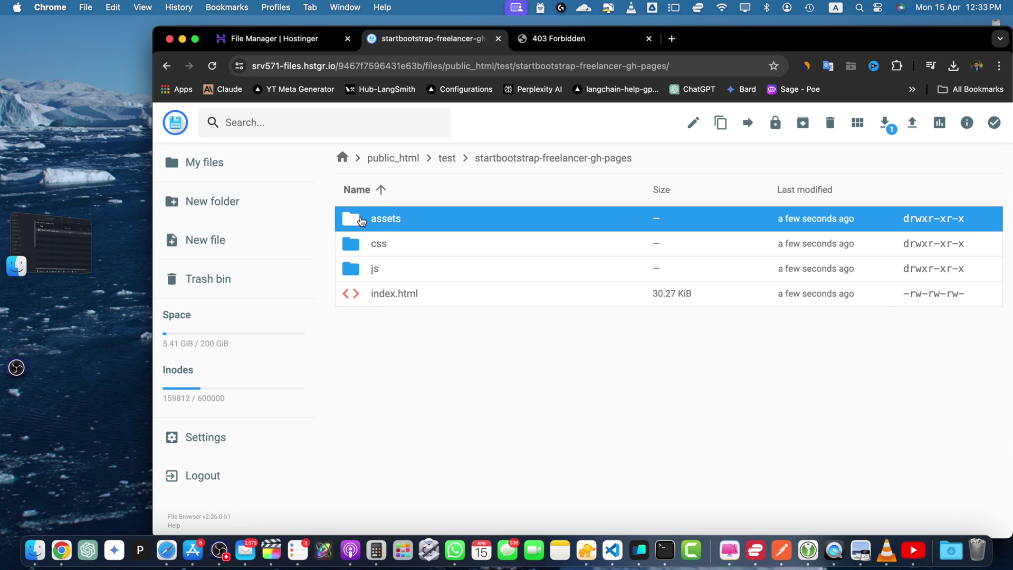
shift+click(361, 293)
drag(550, 278, 587, 264)
right_click(587, 264)
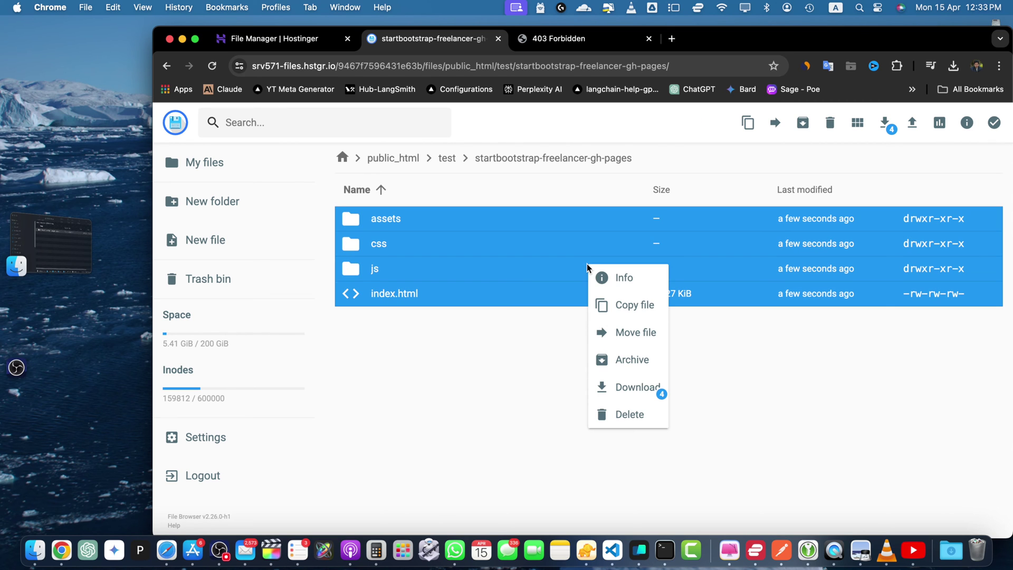
click(641, 340)
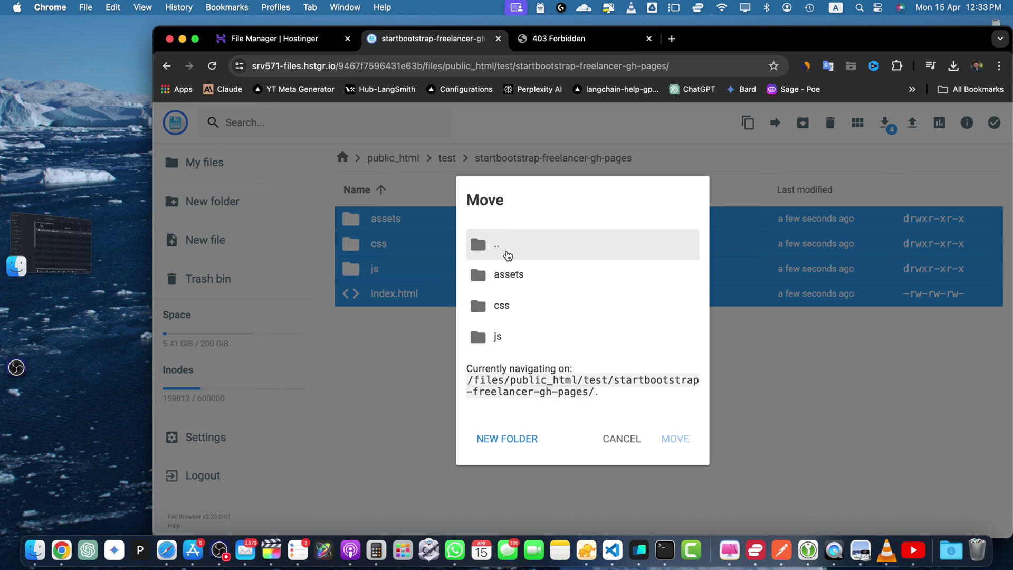
click(507, 256)
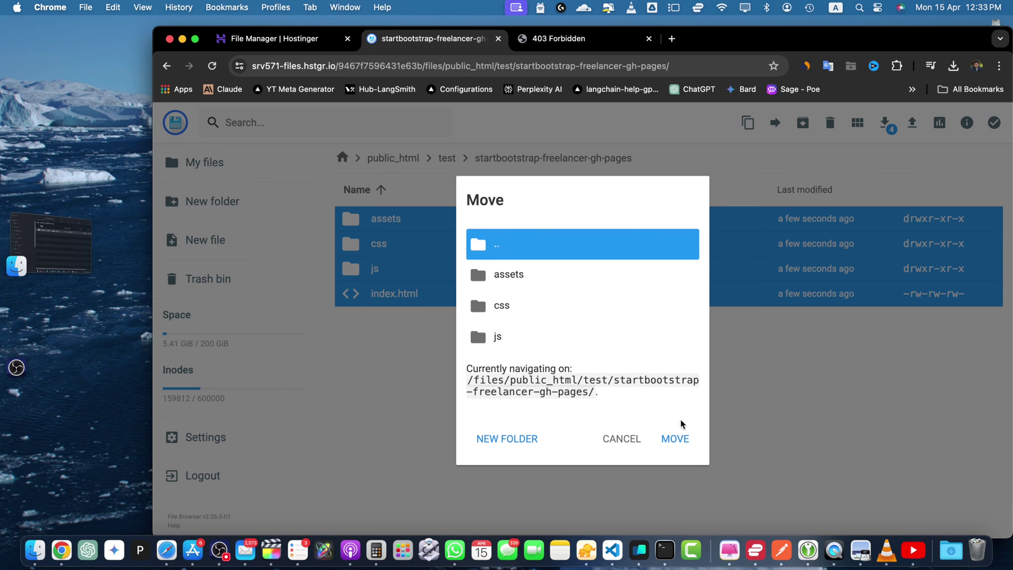
double_click(477, 256)
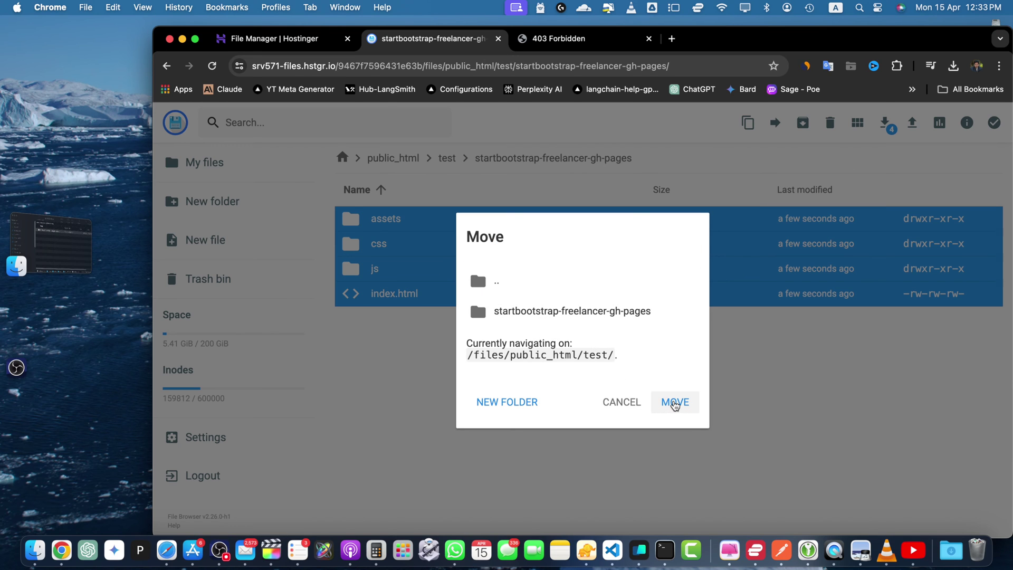
click(675, 403)
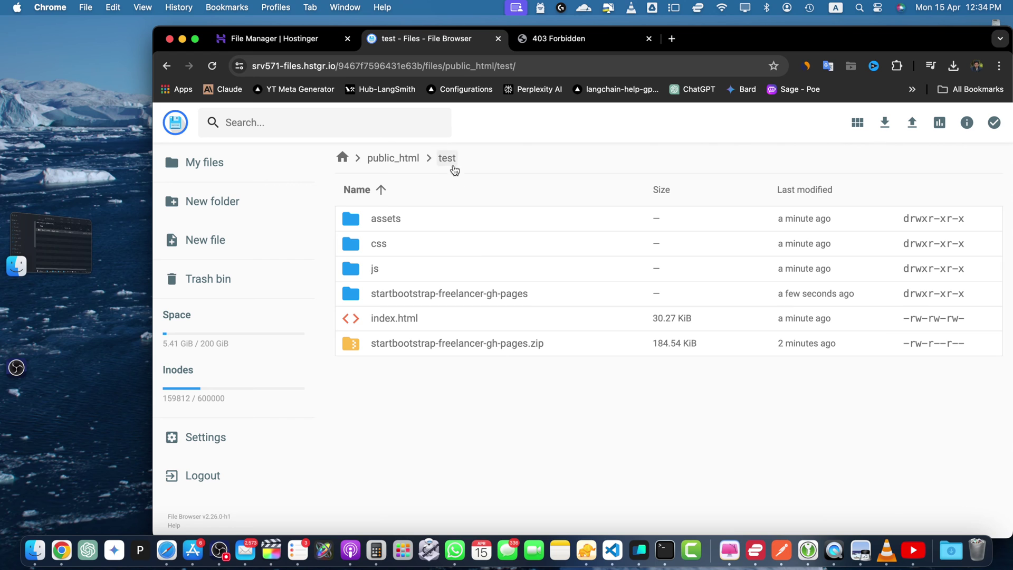
- Delete startbootstrap-freelancer-gh-pages.zip from the test folder
click(410, 351)
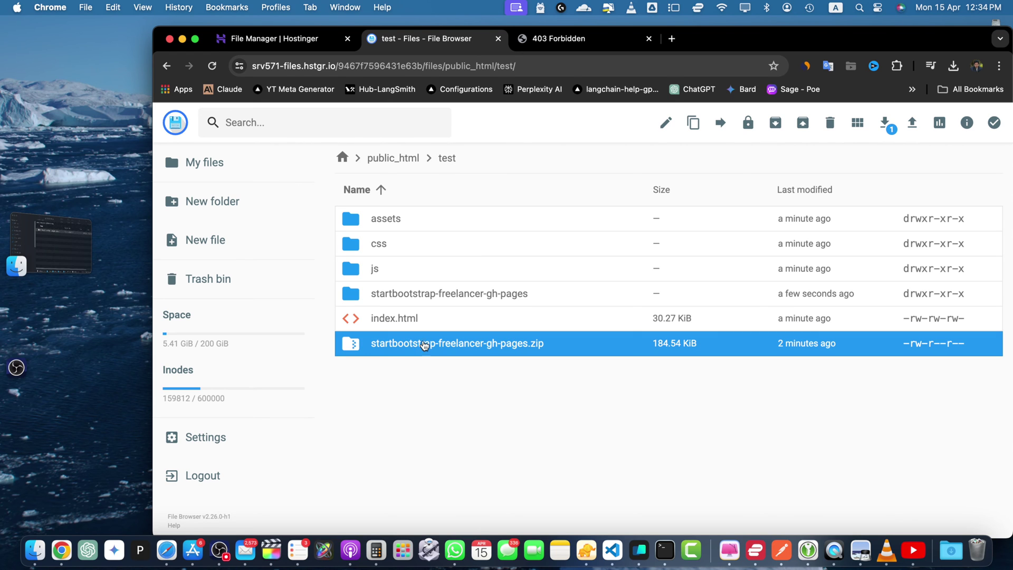
click(831, 133)
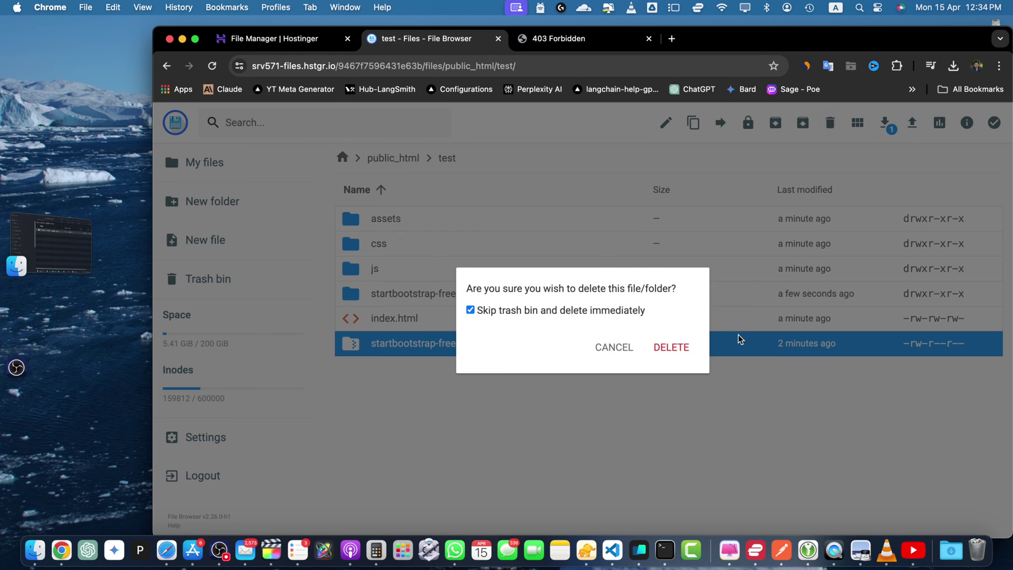
click(671, 346)
- Delete the empty startbootstrap-freelancer-gh-pages folder
click(436, 294)
right_click(436, 294)
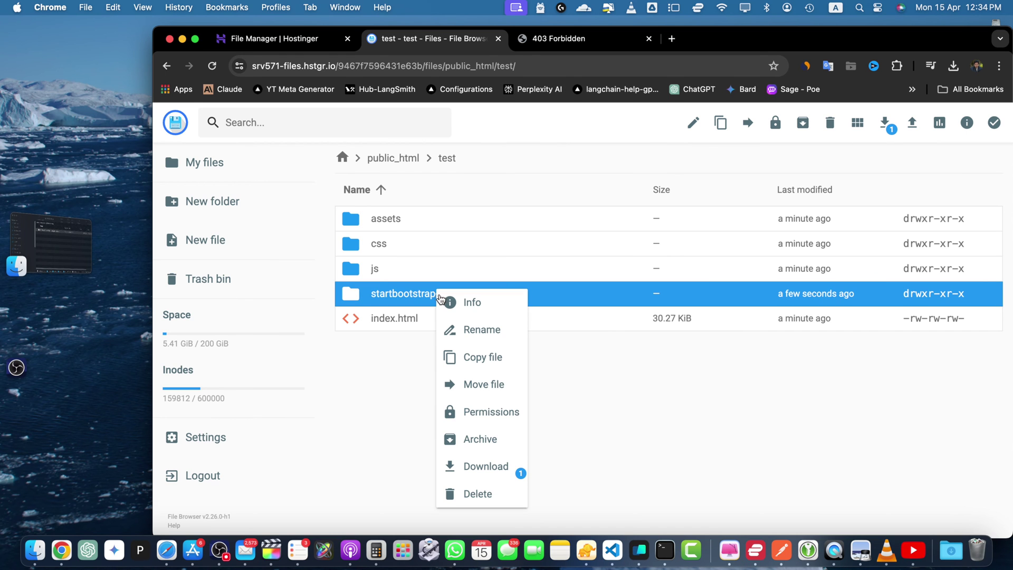
click(492, 492)
key(Return)
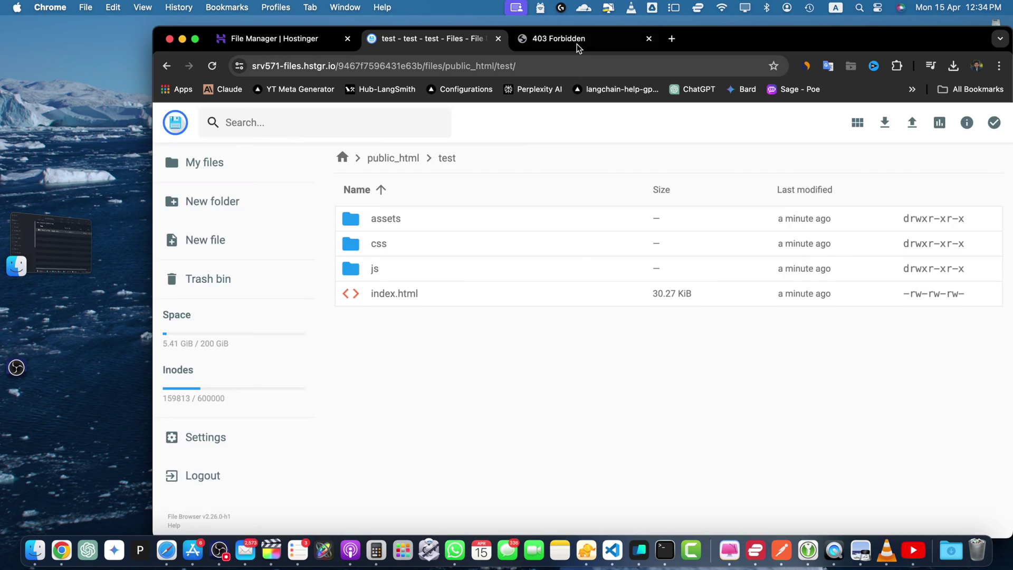
click(575, 41)
- Reload seotoolsbar.com/test/ so the Start Bootstrap Freelancer site loads
click(210, 67)
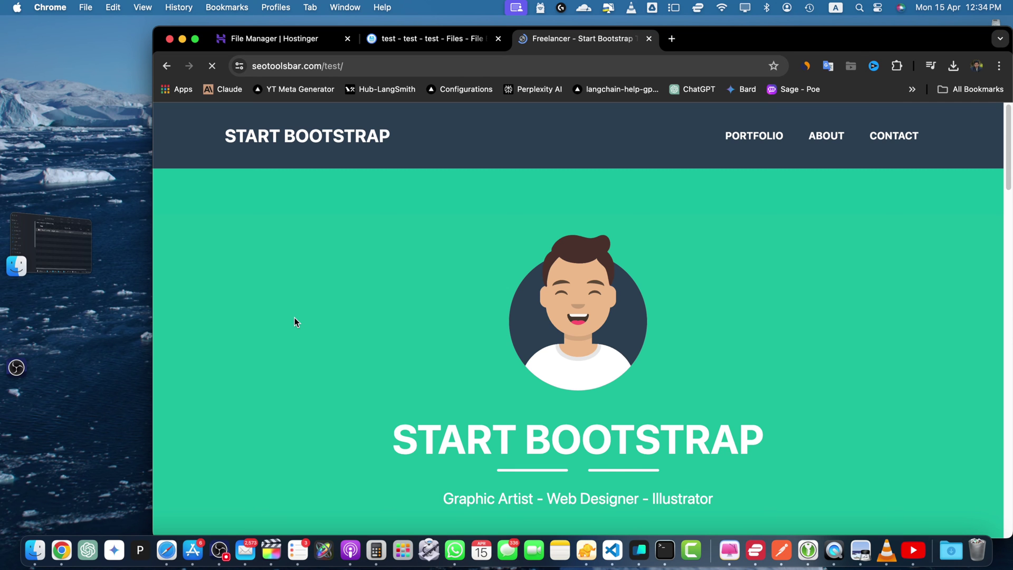
scroll(481, 299, down, 15)
scroll(482, 295, down, 5)
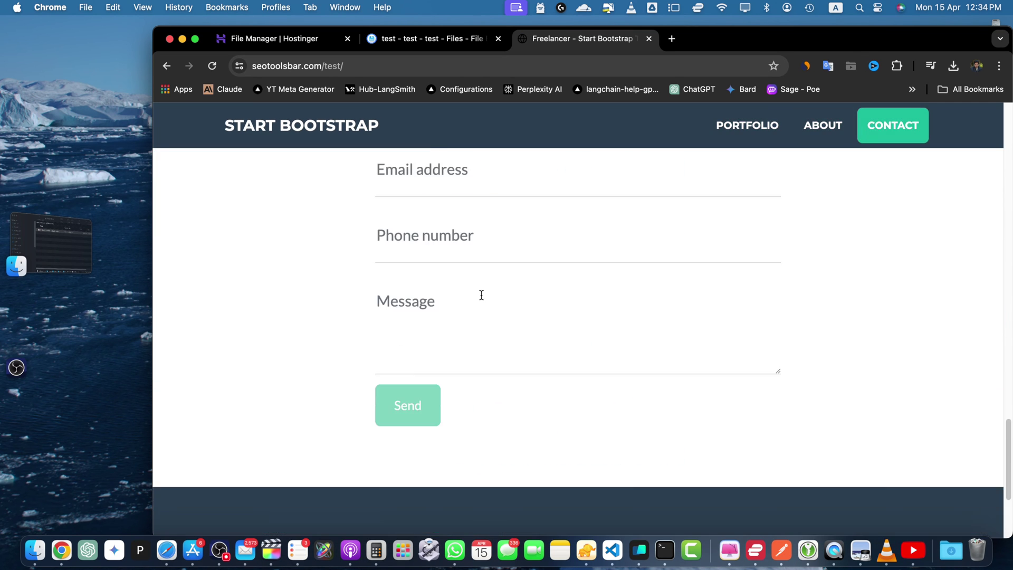
scroll(481, 294, up, 20)
- Check the site's About, Contact and Portfolio sections from the navbar
click(832, 132)
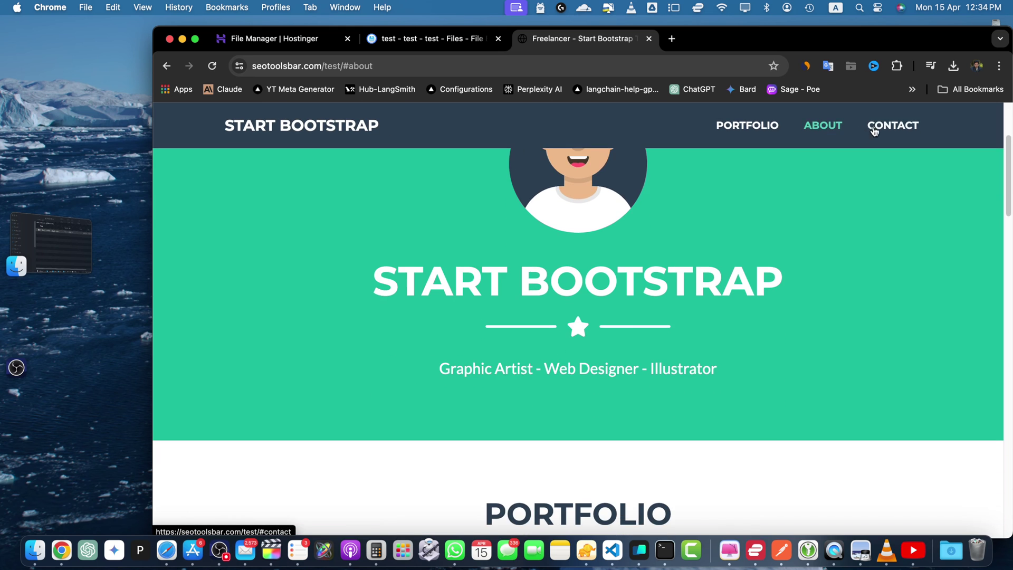
click(873, 130)
click(735, 134)
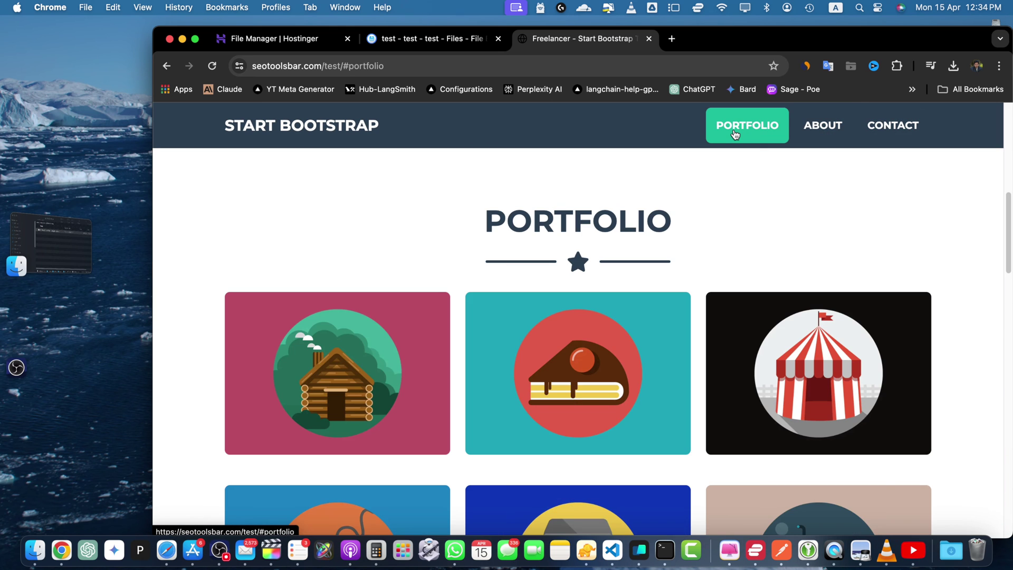
scroll(734, 131, up, 10)
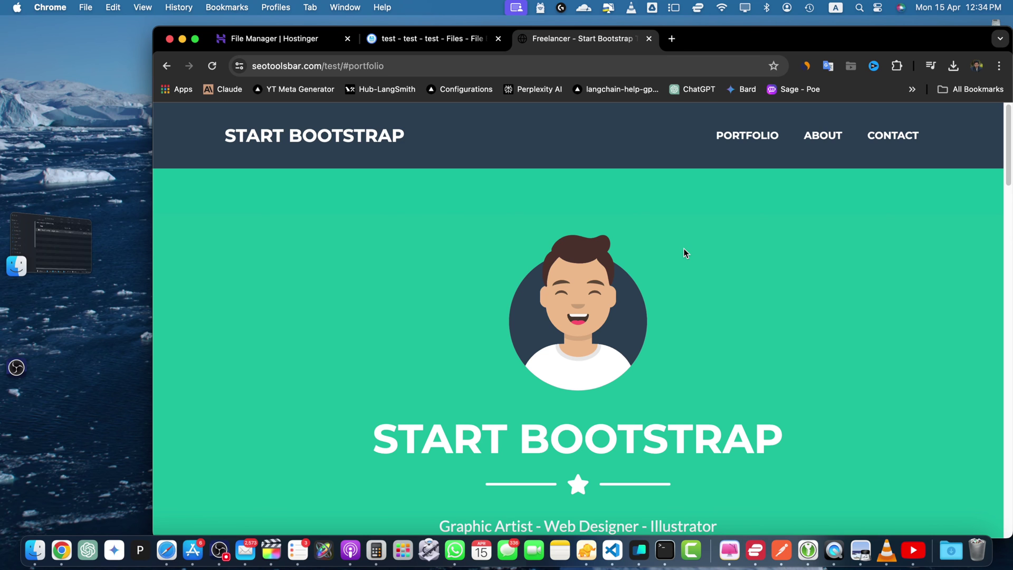
click(430, 40)
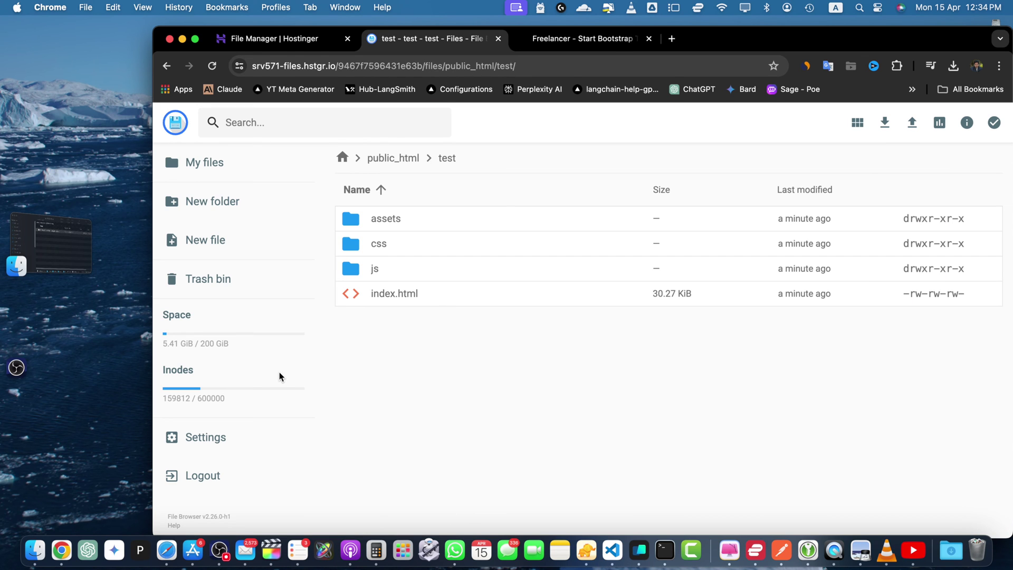
- Select assets through index.html in test and delete all four items
click(374, 229)
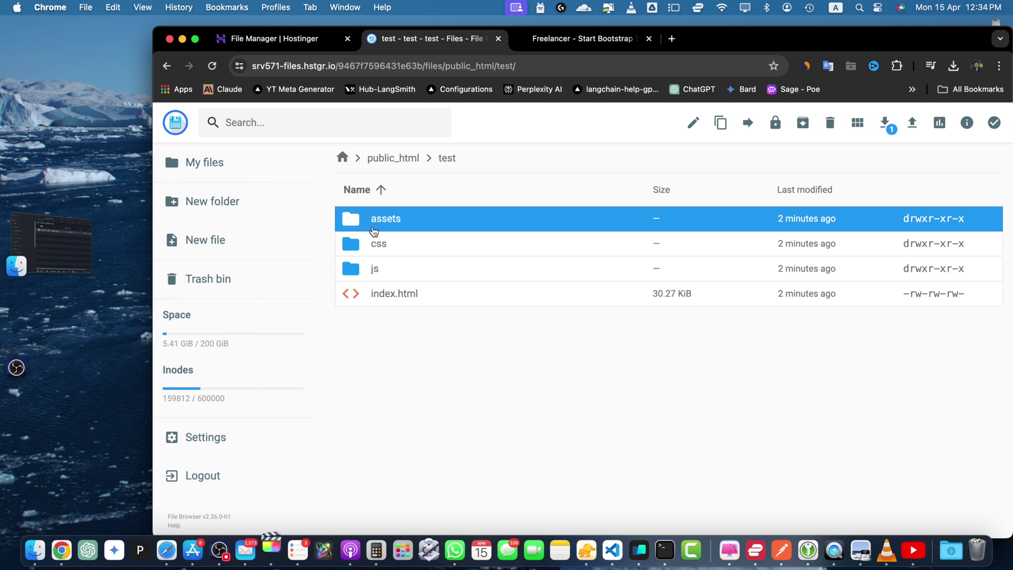
shift+click(390, 296)
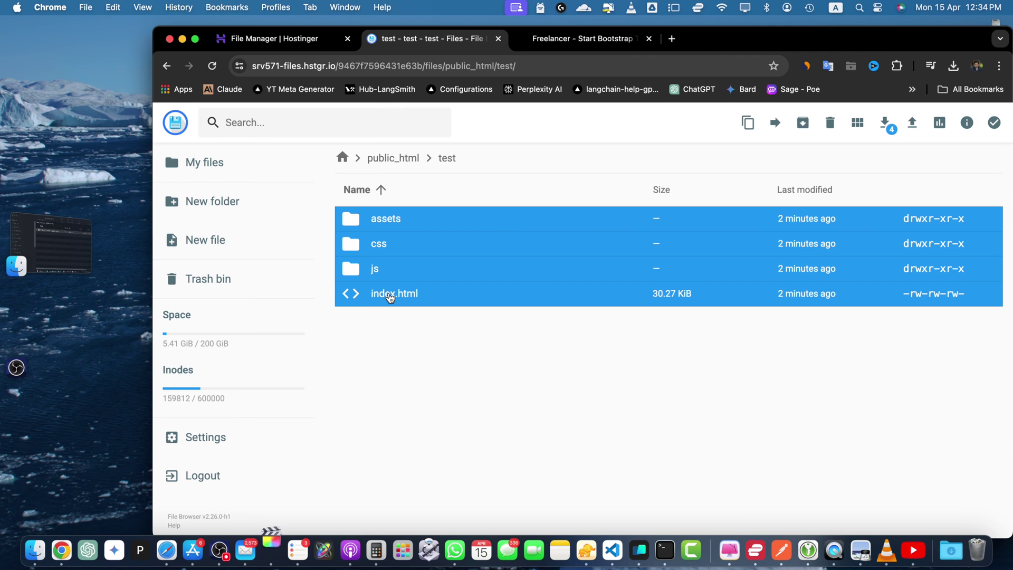
click(830, 123)
click(667, 347)
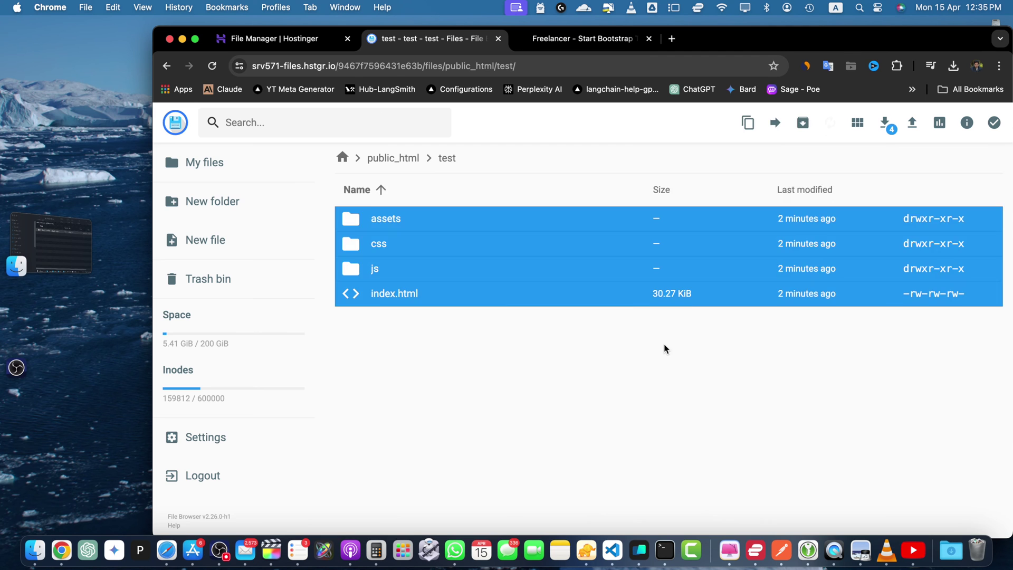
click(292, 38)
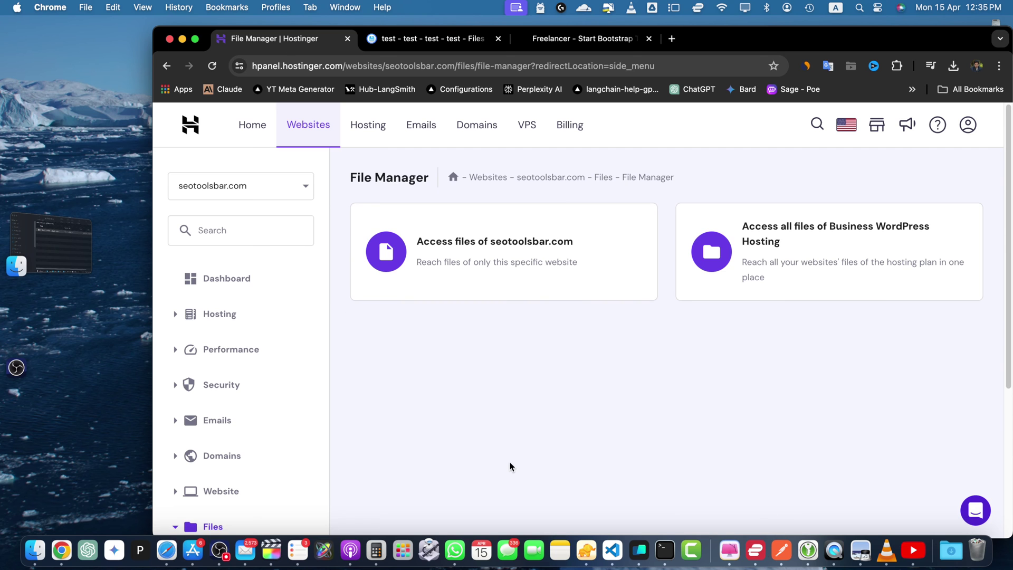
- Scroll down to the FTP Accounts page in hPanel
scroll(233, 441, down, 5)
scroll(236, 442, down, 1)
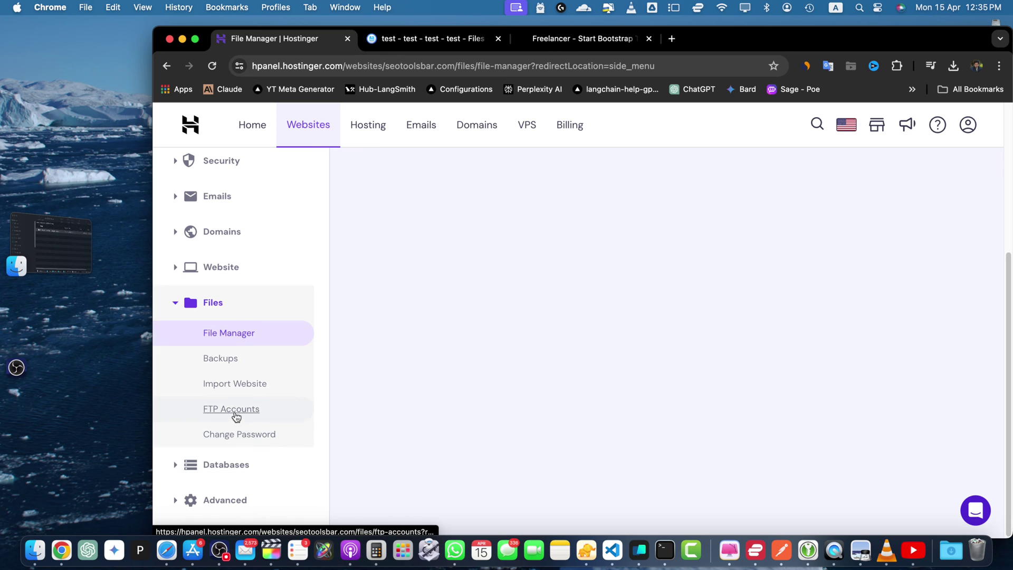
click(235, 412)
scroll(543, 420, down, 6)
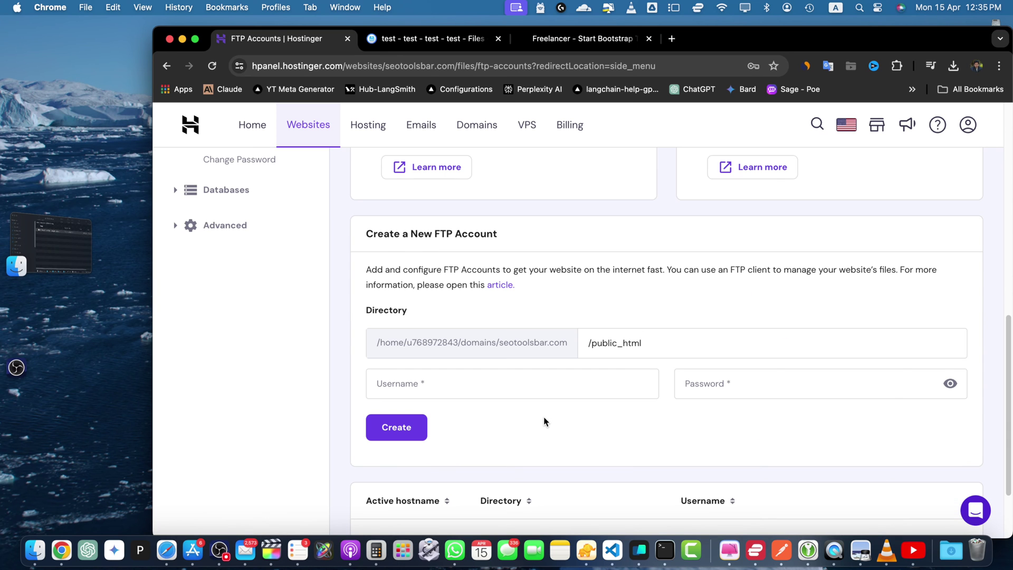
scroll(545, 421, down, 2)
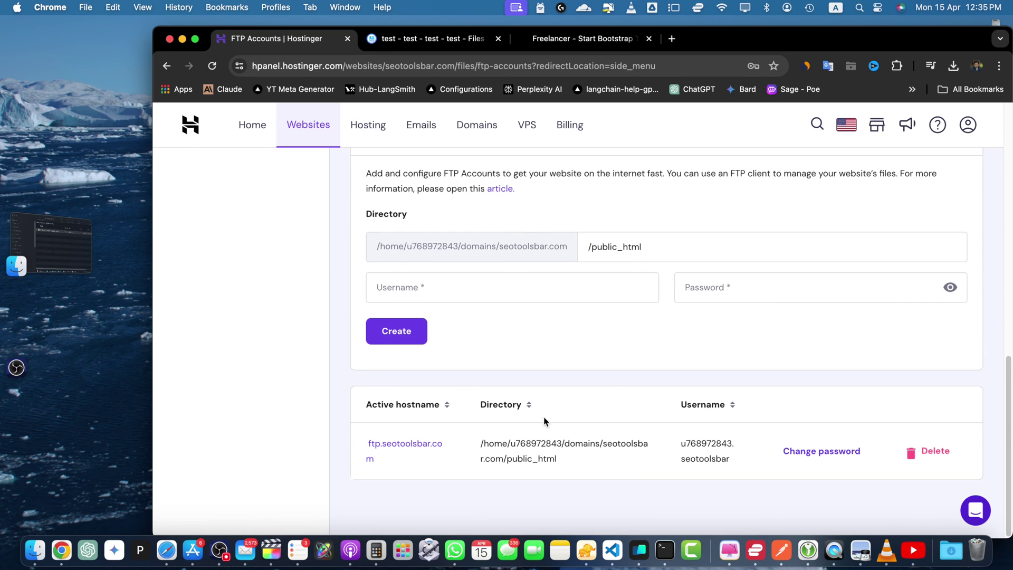
scroll(545, 421, up, 2)
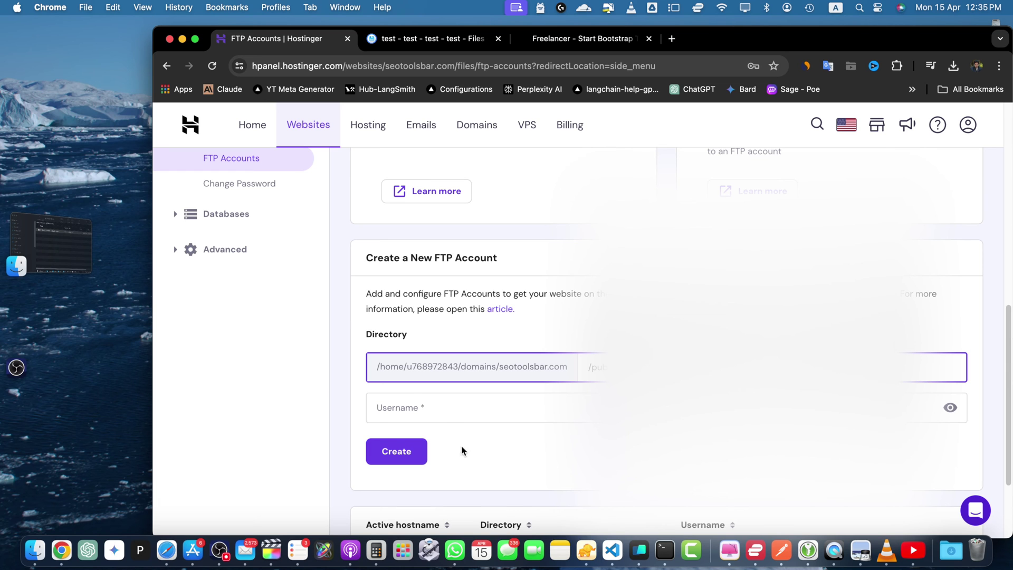
- Enter username test in the new FTP account form and submit it
click(454, 419)
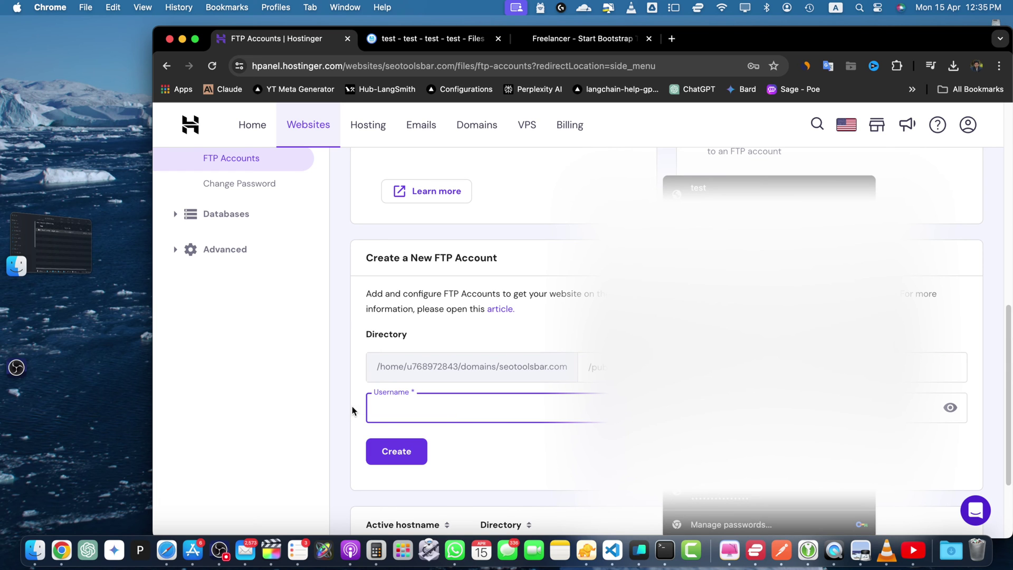
click(353, 411)
click(450, 405)
text(test)
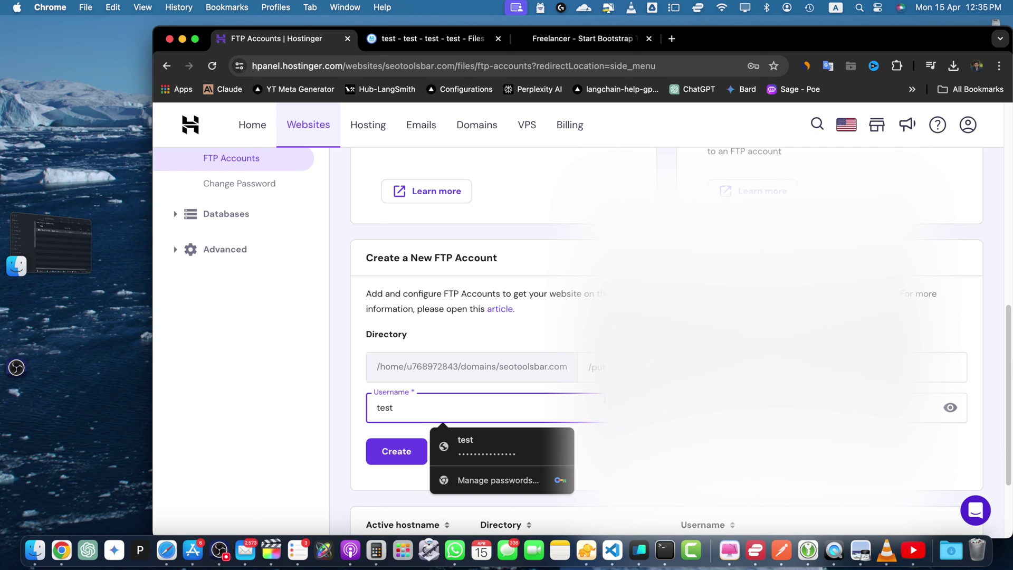
click(739, 367)
key(Escape)
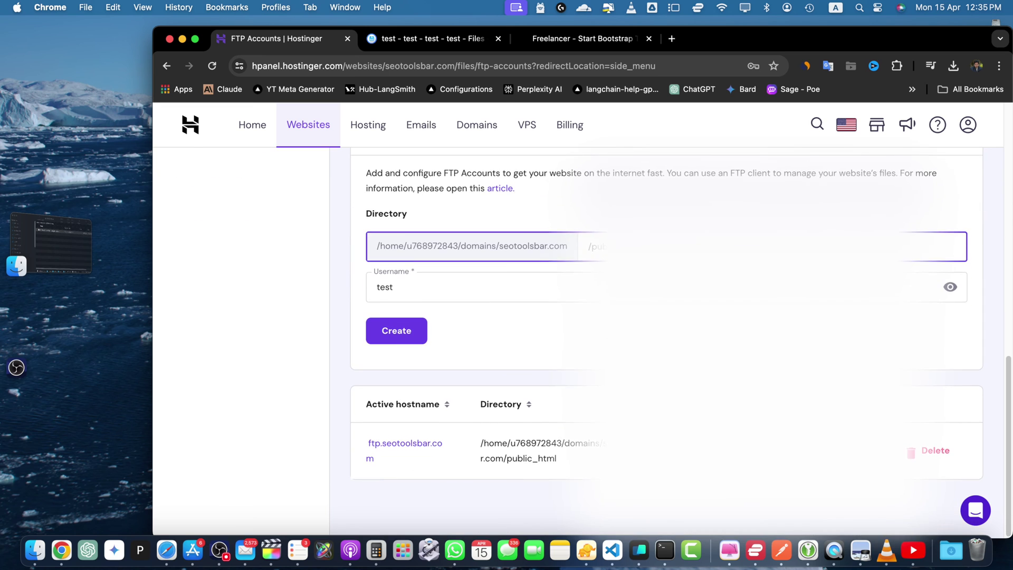
scroll(524, 322, up, 2)
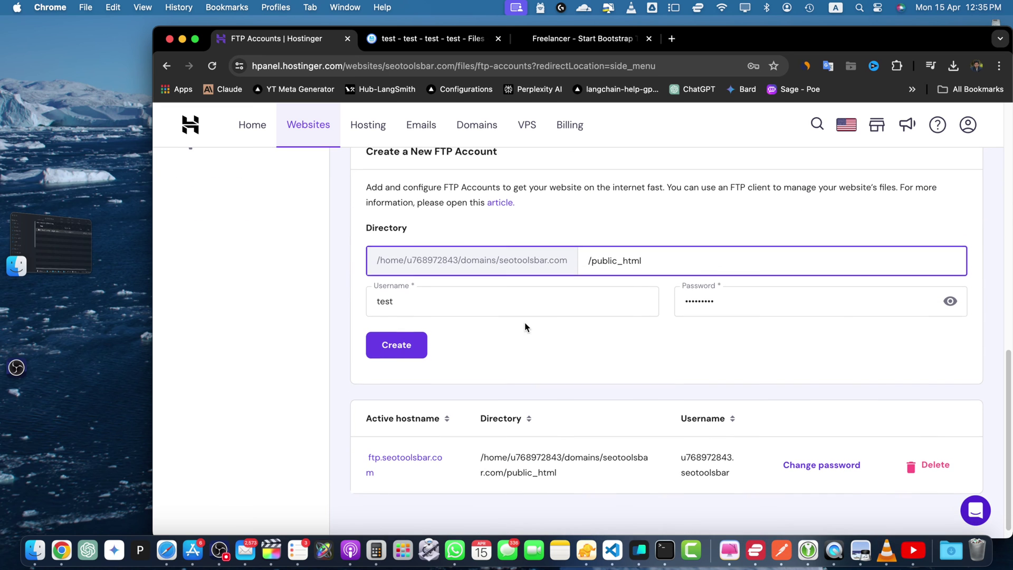
click(413, 351)
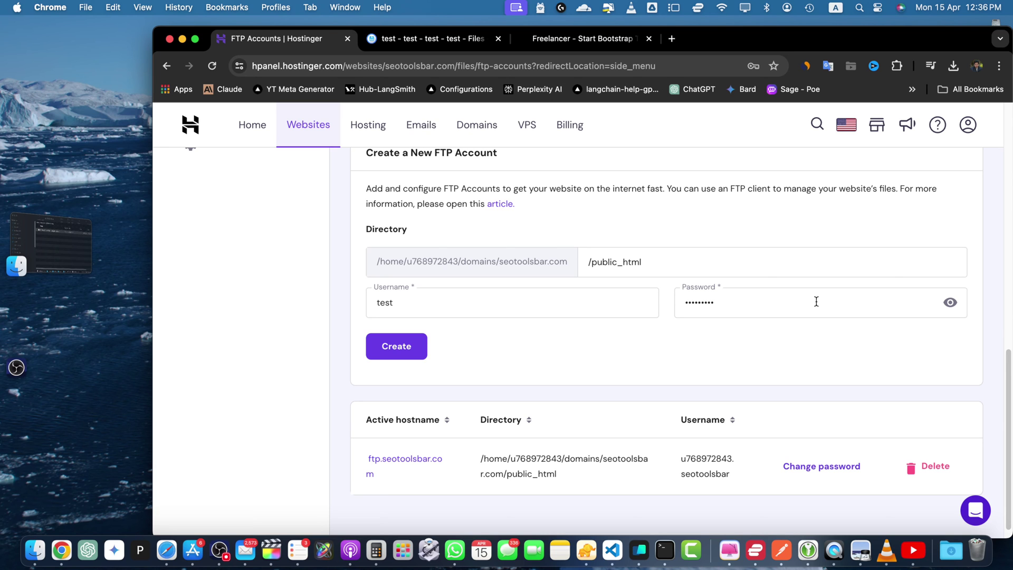
- Lengthen the password and change the username to test1, then resubmit the account
key(Return)
click(421, 313)
text(1)
key(Return)
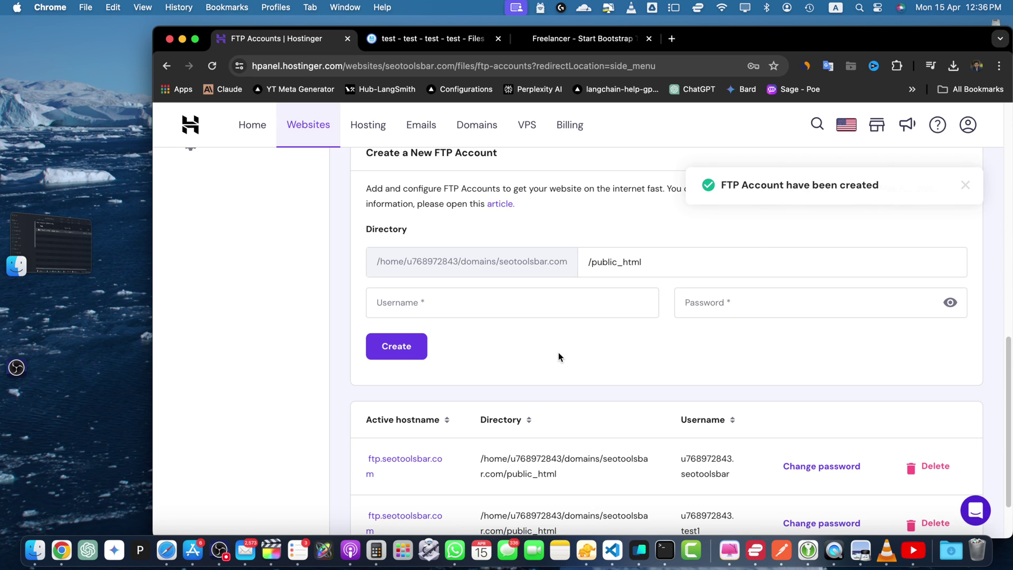
scroll(559, 433, down, 3)
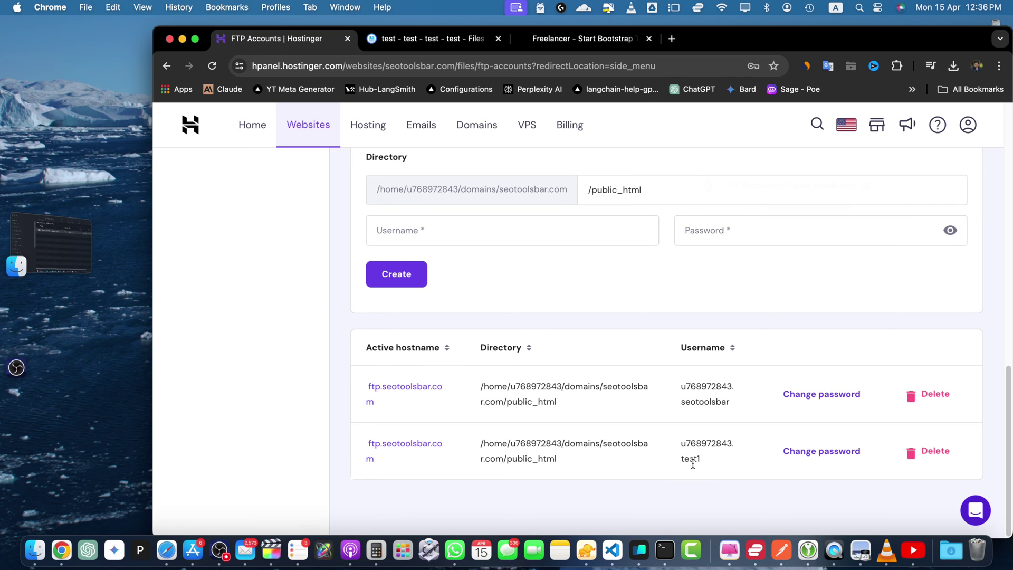
- Add username test1 under the password in the Stickies note, then launch FileZilla
key(super+Tab)
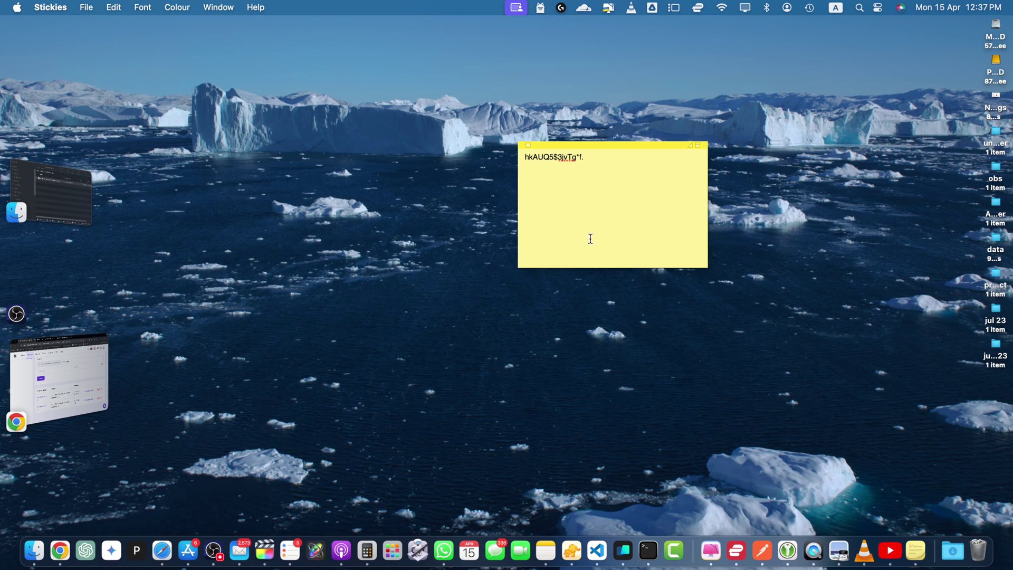
click(75, 375)
scroll(444, 351, up, 10)
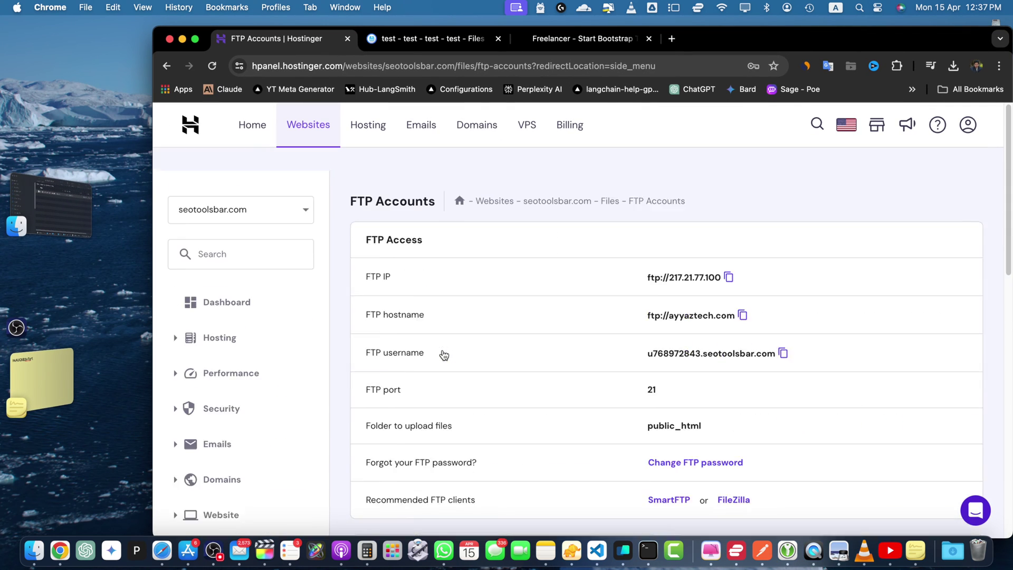
scroll(464, 344, down, 10)
key(super+Tab)
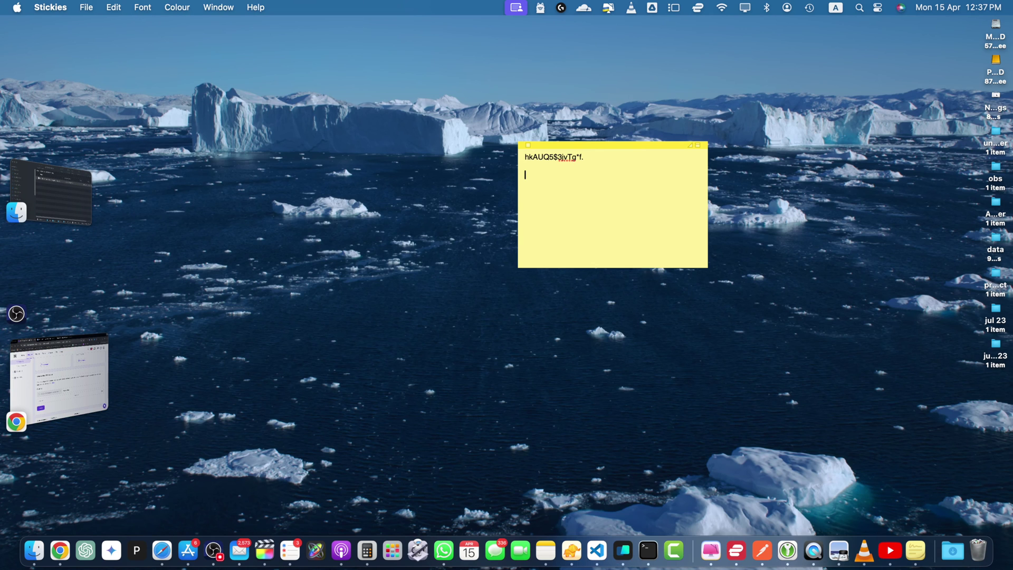
text(test1)
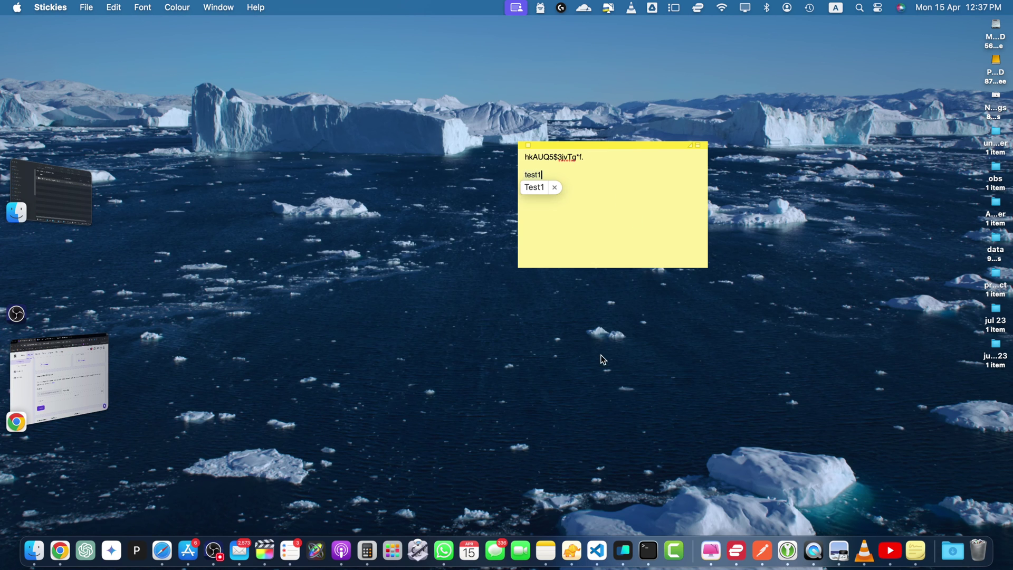
key(super+Tab)
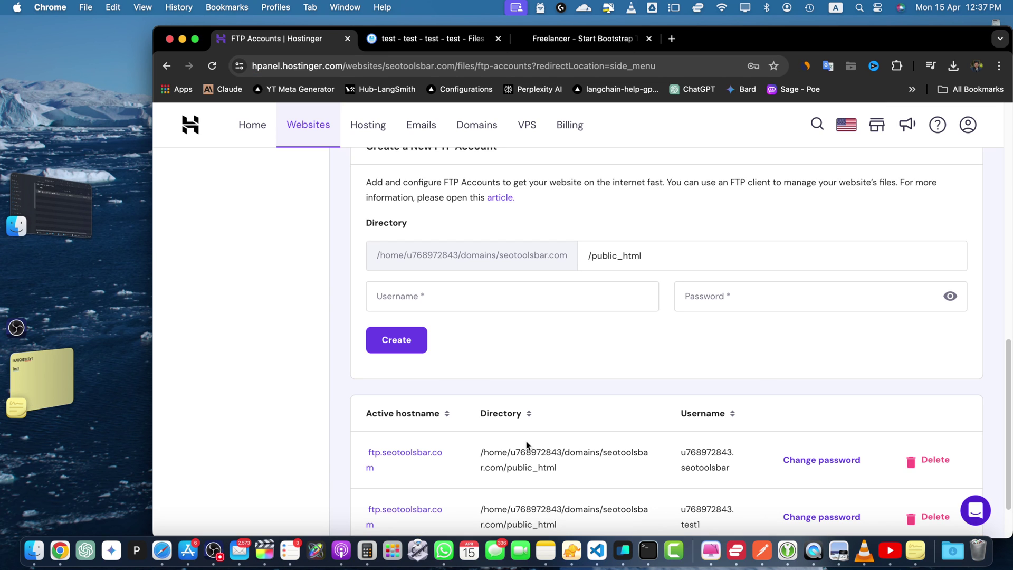
key(F4)
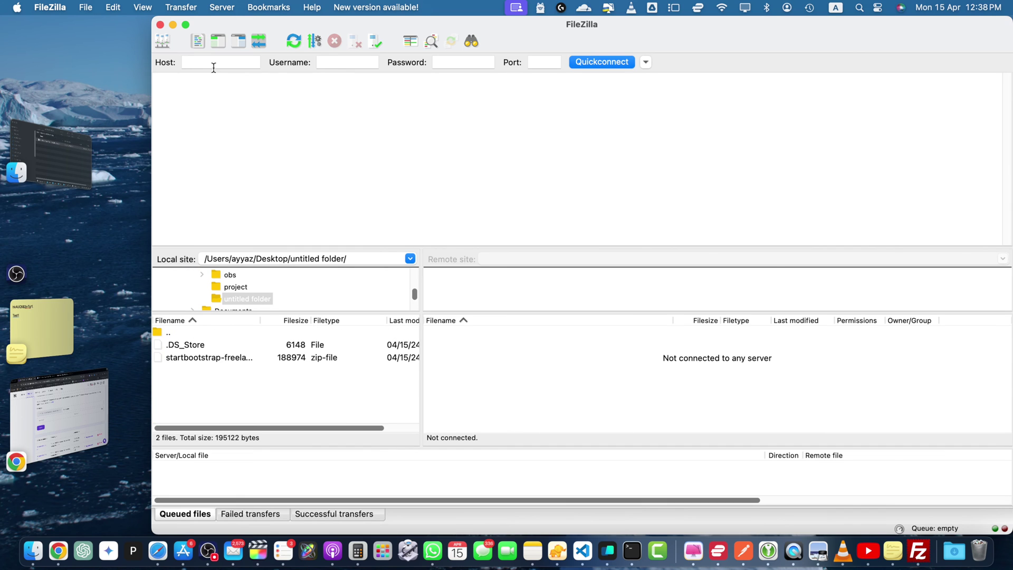
- Fill FileZilla's username and paste the password copied from the sticky note, then connect
click(213, 64)
click(371, 64)
click(429, 65)
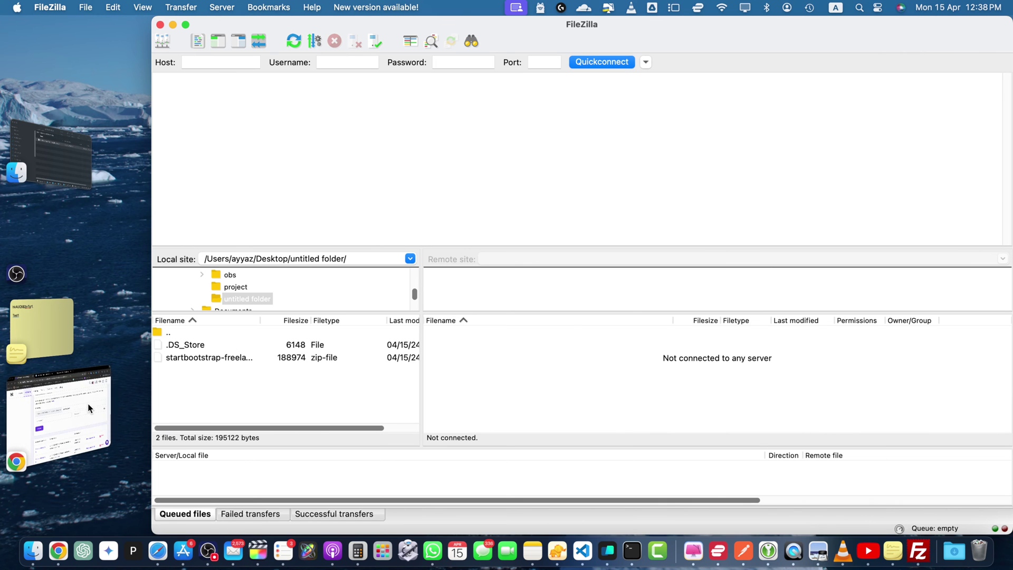
click(59, 416)
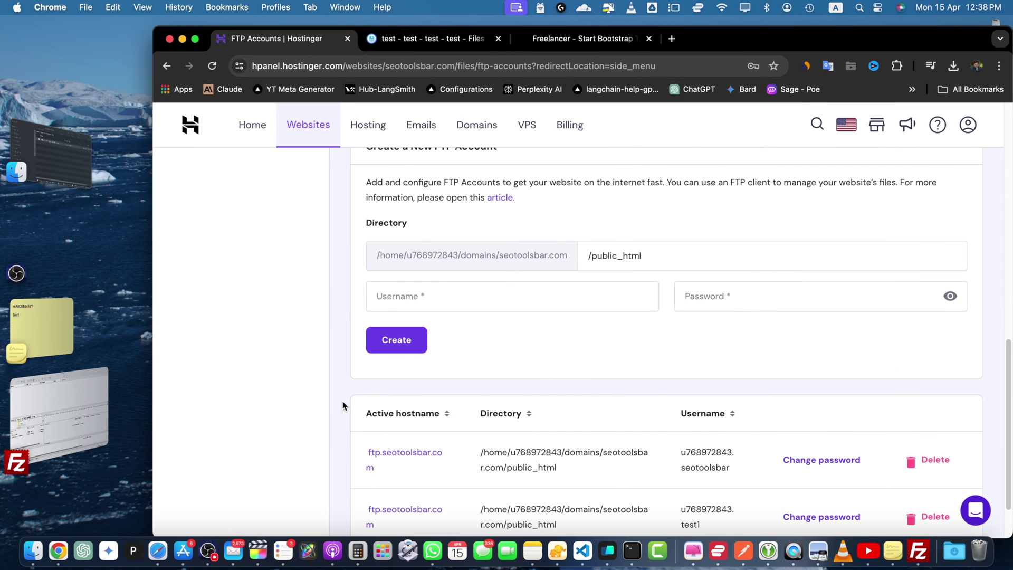
scroll(641, 389, up, 10)
key(super+Tab)
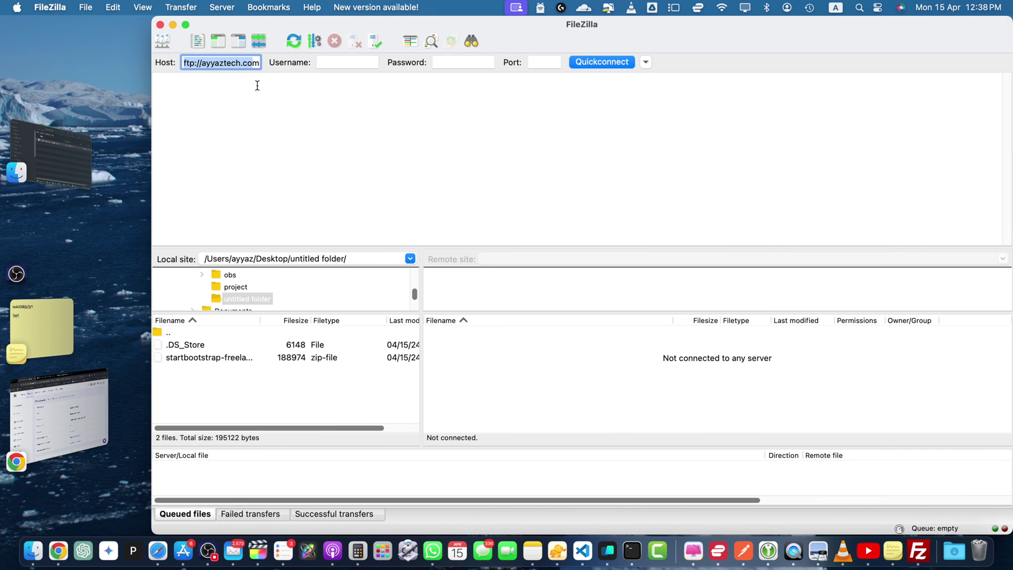
click(334, 62)
text(Te)
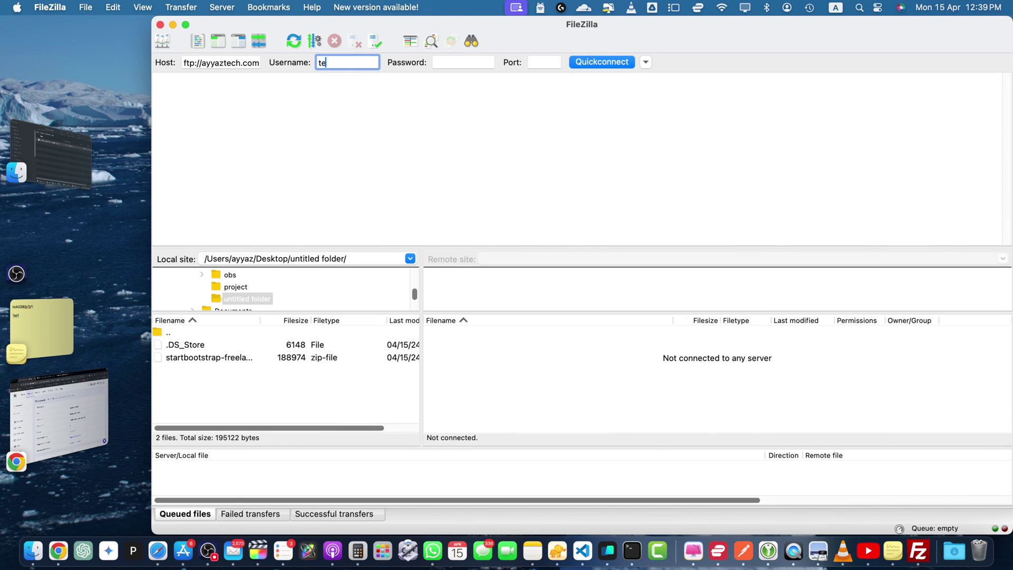
click(41, 327)
drag(581, 156, 512, 151)
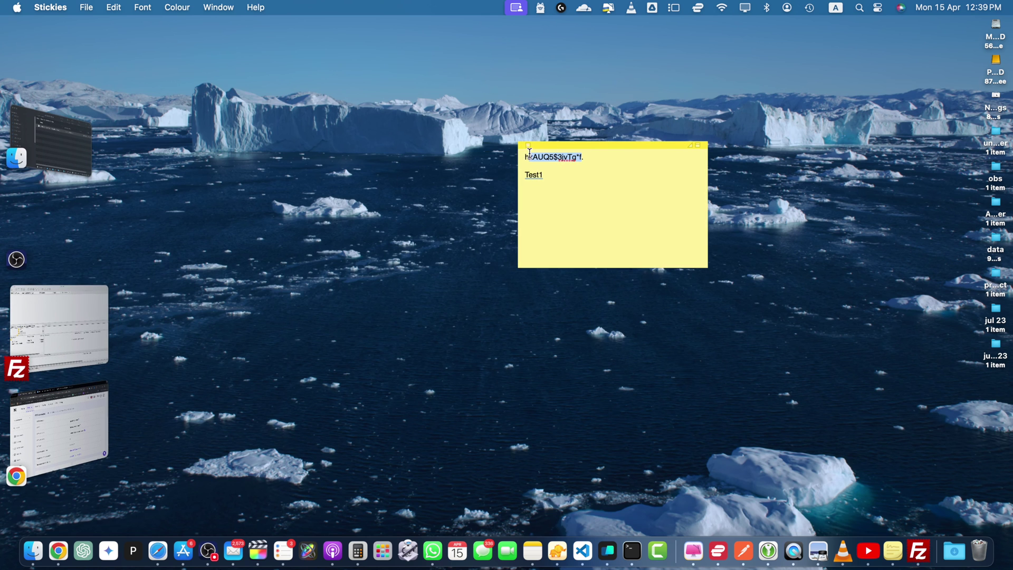
key(super+c)
key(super+Tab)
key(Tab)
key(super+v)
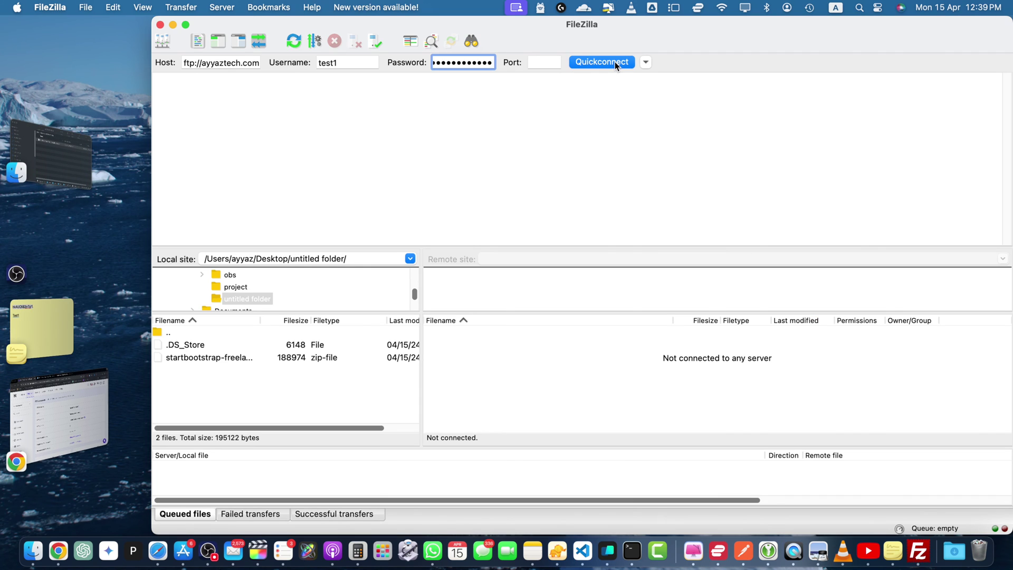
click(616, 62)
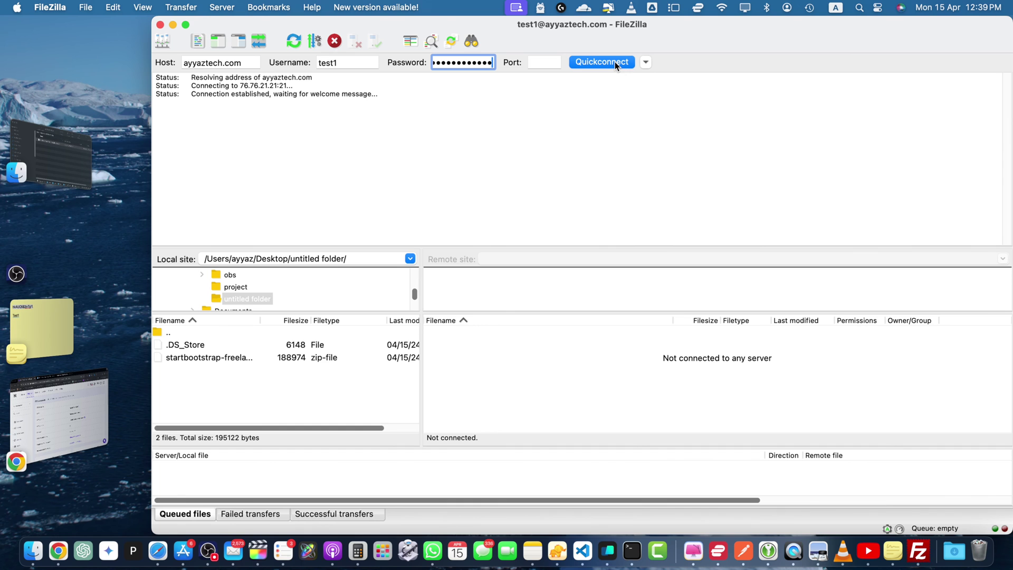
- Replace the FileZilla username with the full test1 account name from hPanel and retry
key(super+Tab)
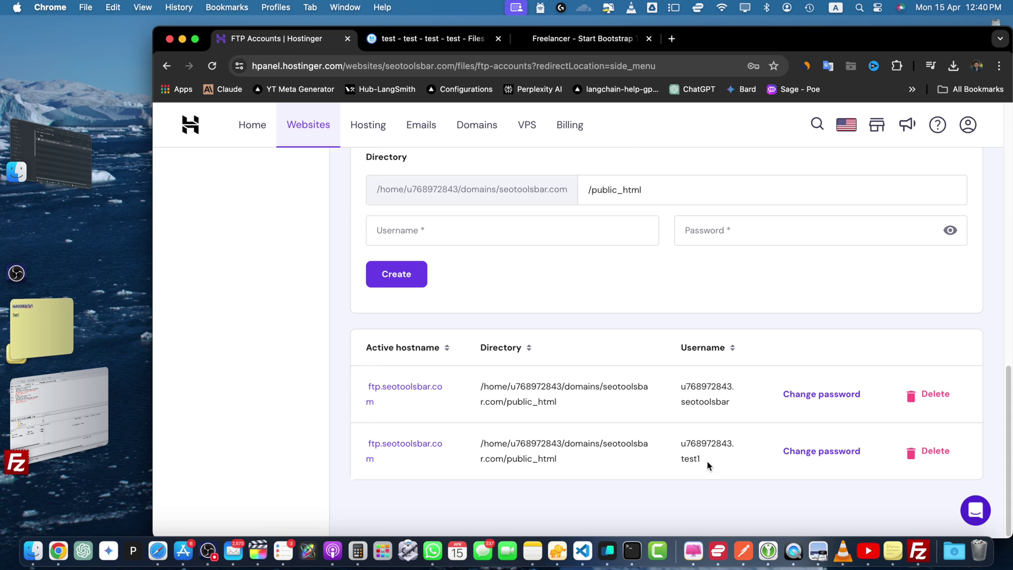
drag(707, 461, 681, 448)
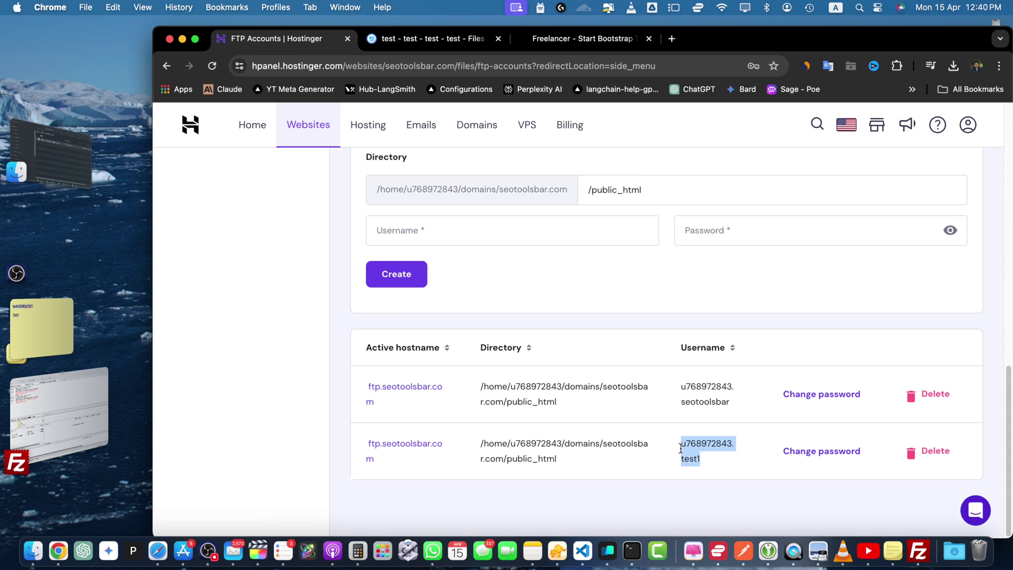
key(super+Tab)
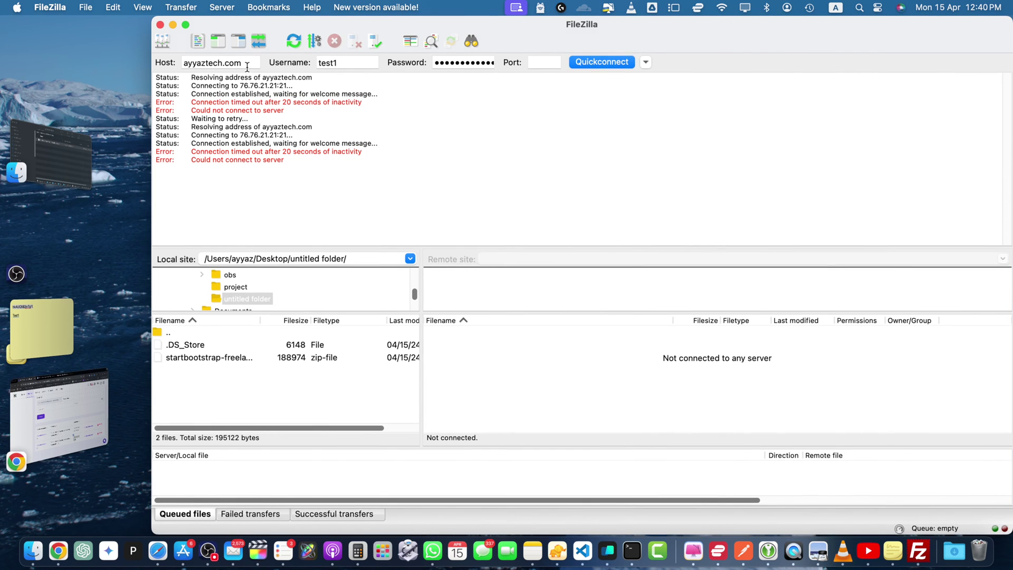
double_click(320, 63)
key(super+v)
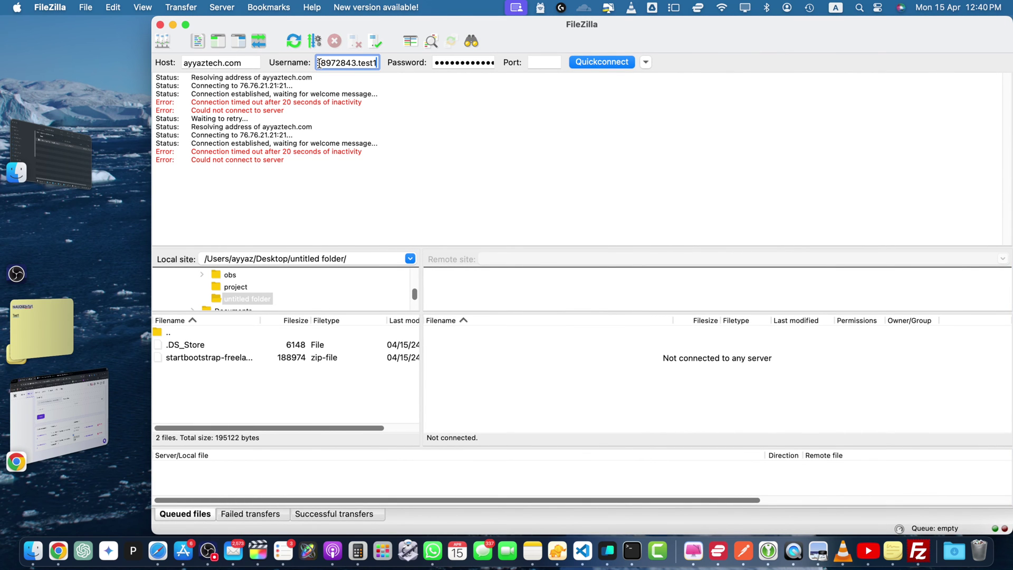
double_click(357, 62)
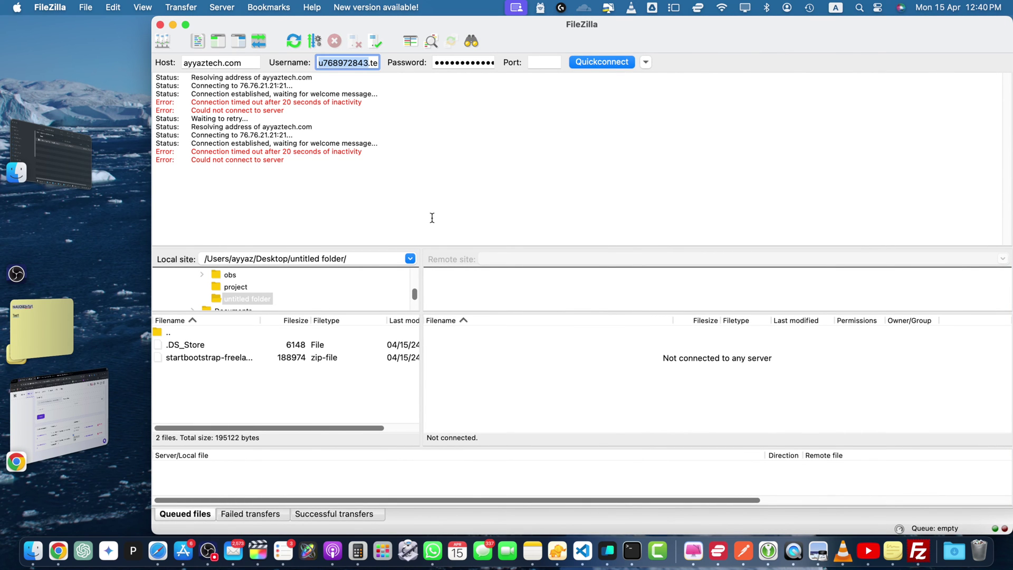
key(super+Tab)
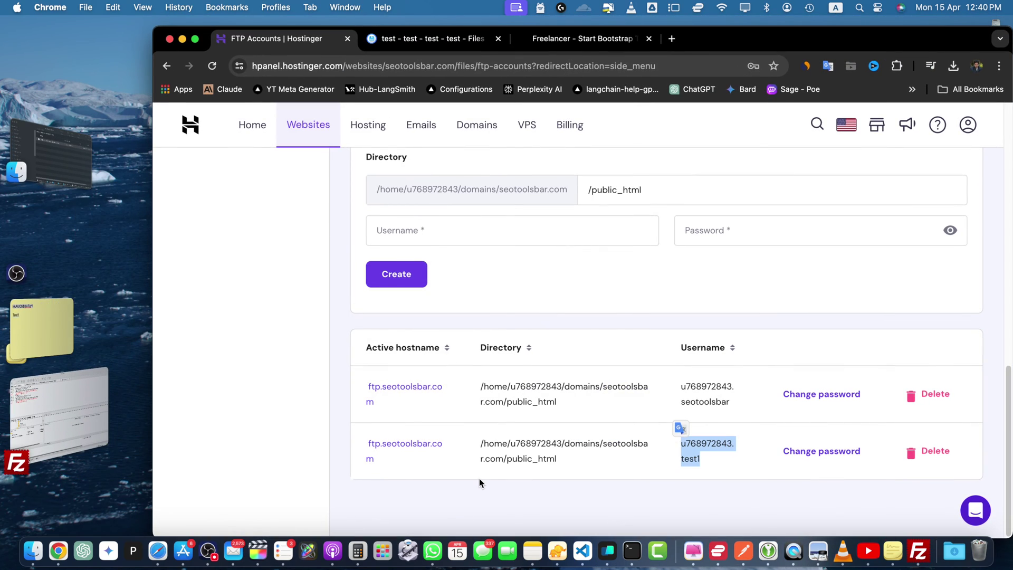
key(super+Tab)
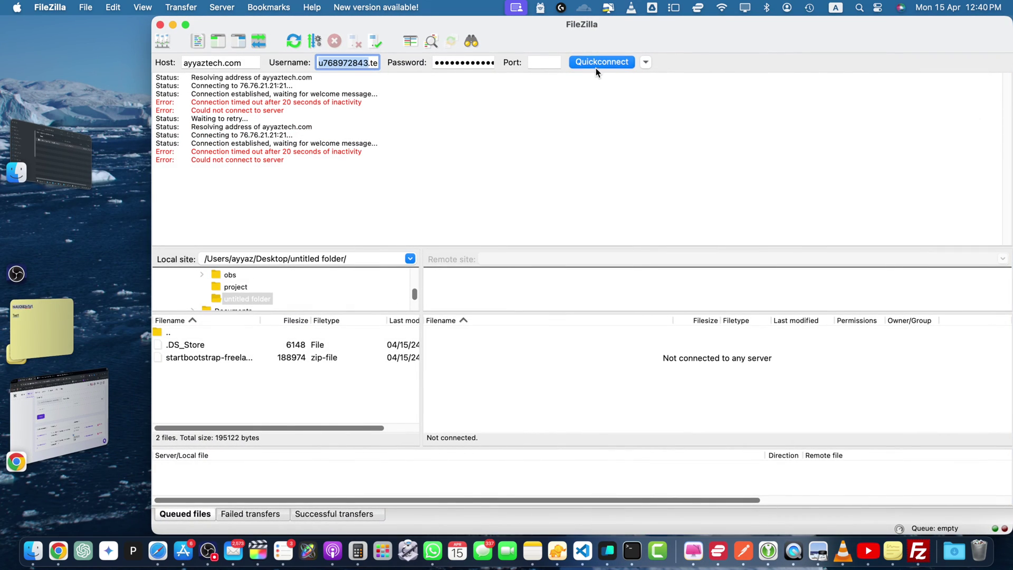
click(596, 66)
- Set Host to ftp.seotoolsbar.com from hPanel, connect, and accept the unknown certificate
key(super+Tab)
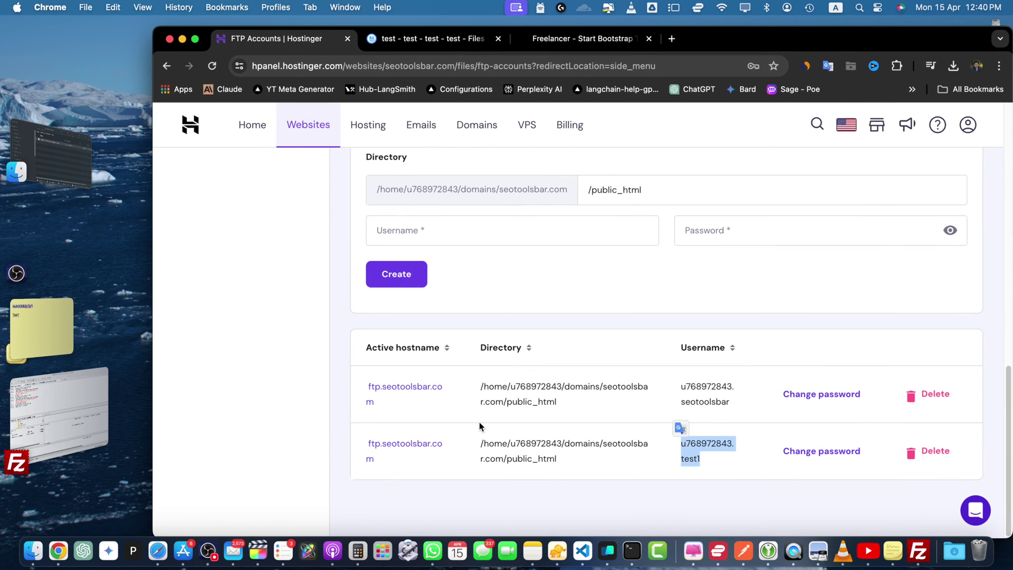
click(397, 461)
drag(373, 452, 360, 445)
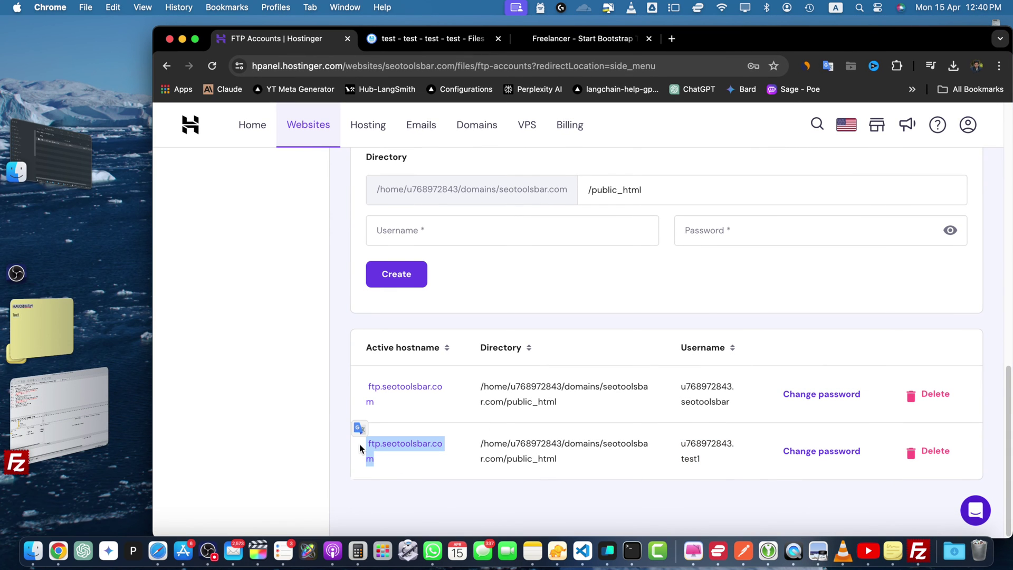
key(super+Tab)
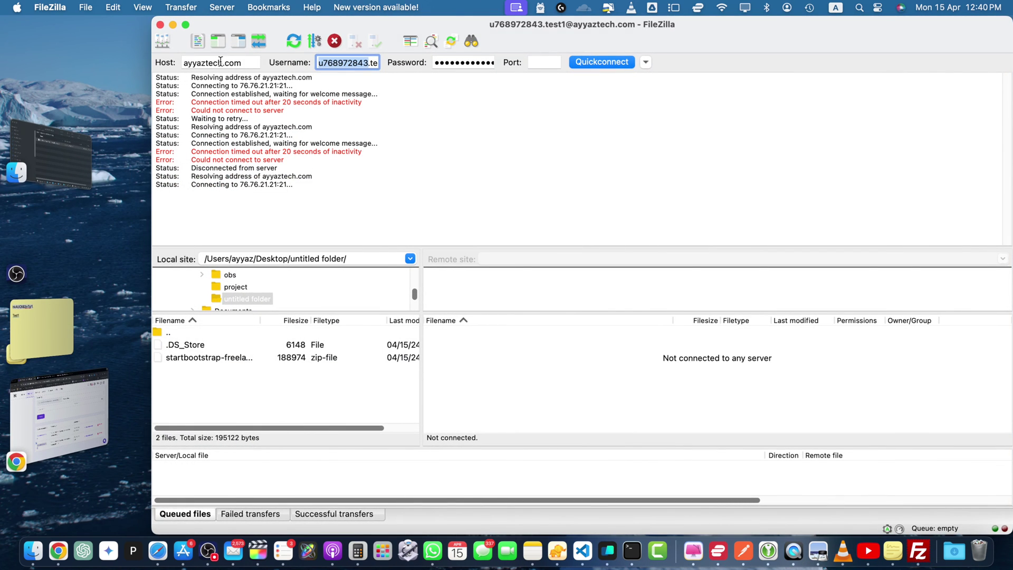
triple_click(220, 61)
key(super+v)
key(Return)
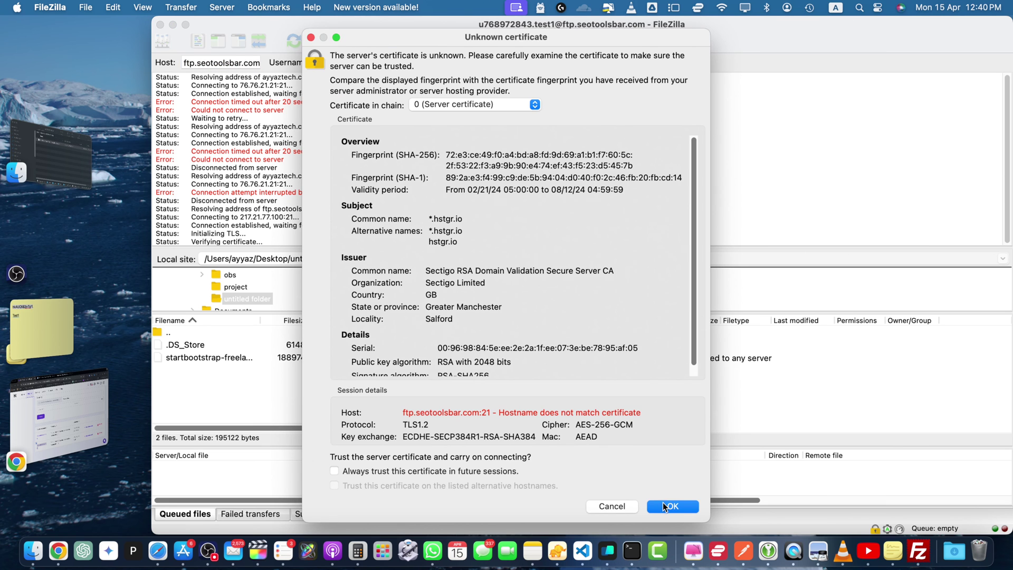
click(666, 506)
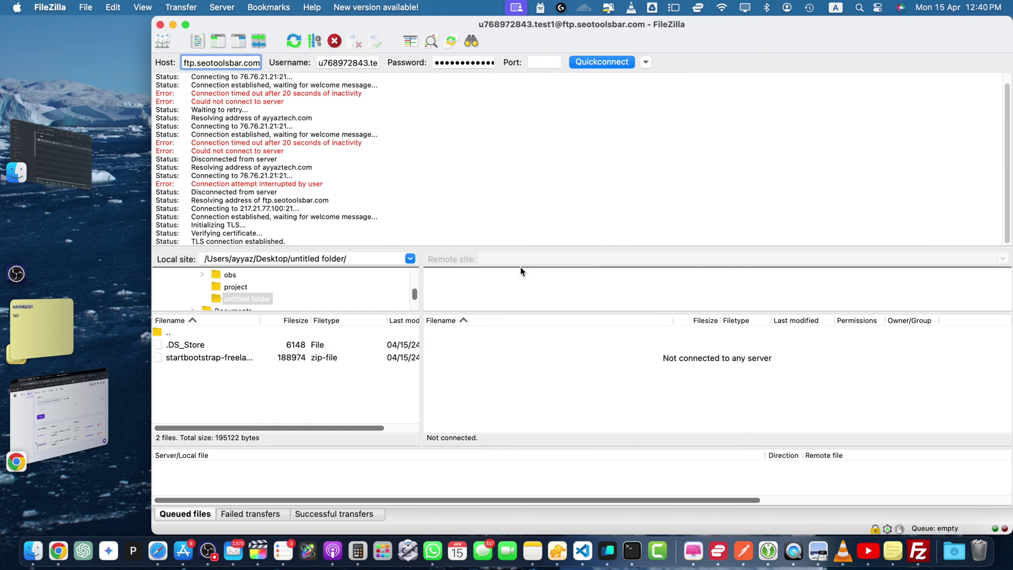
- Paste the account password from the sticky note into FileZilla's Password field and reconnect
drag(412, 246, 406, 189)
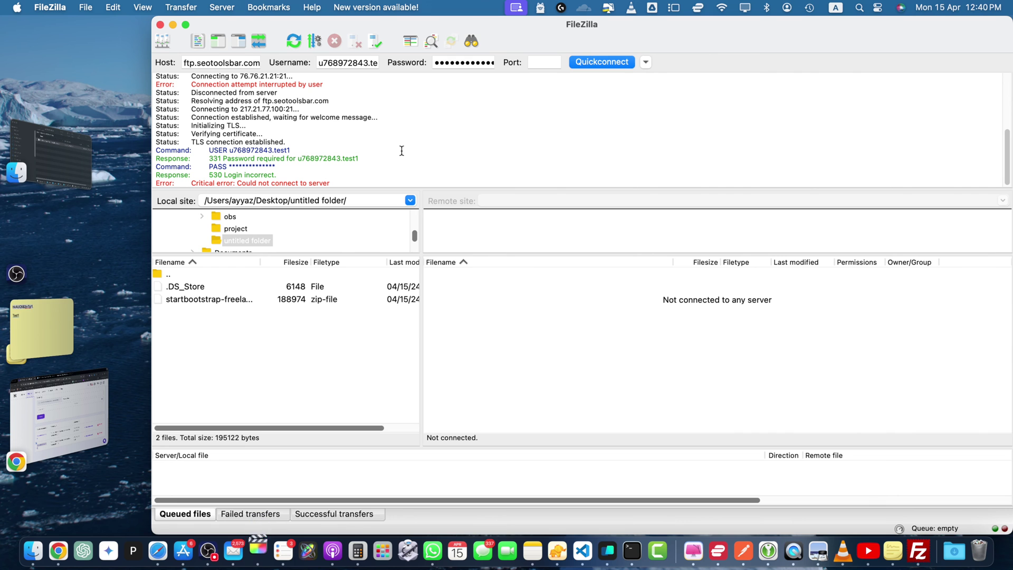
click(42, 346)
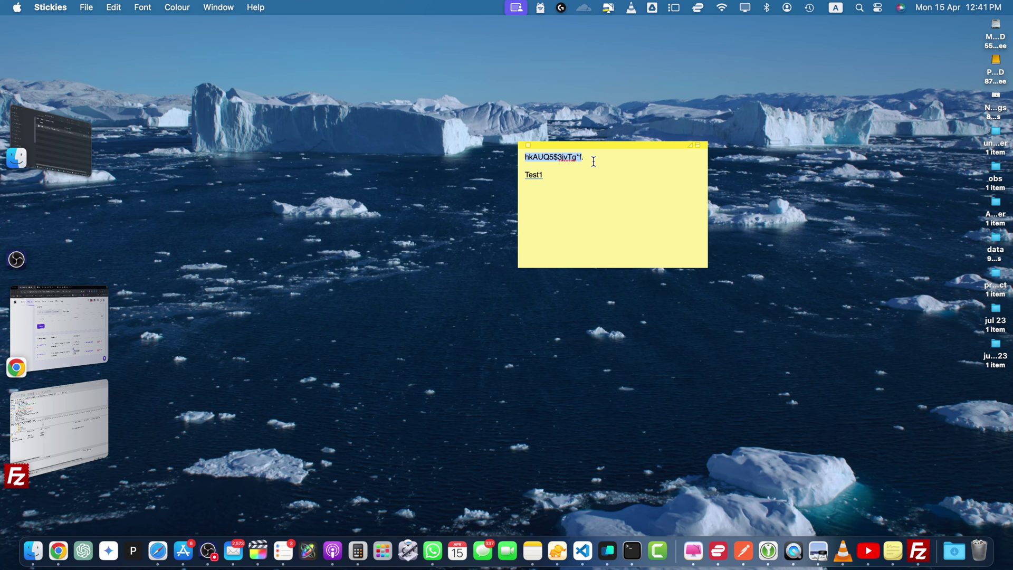
click(594, 161)
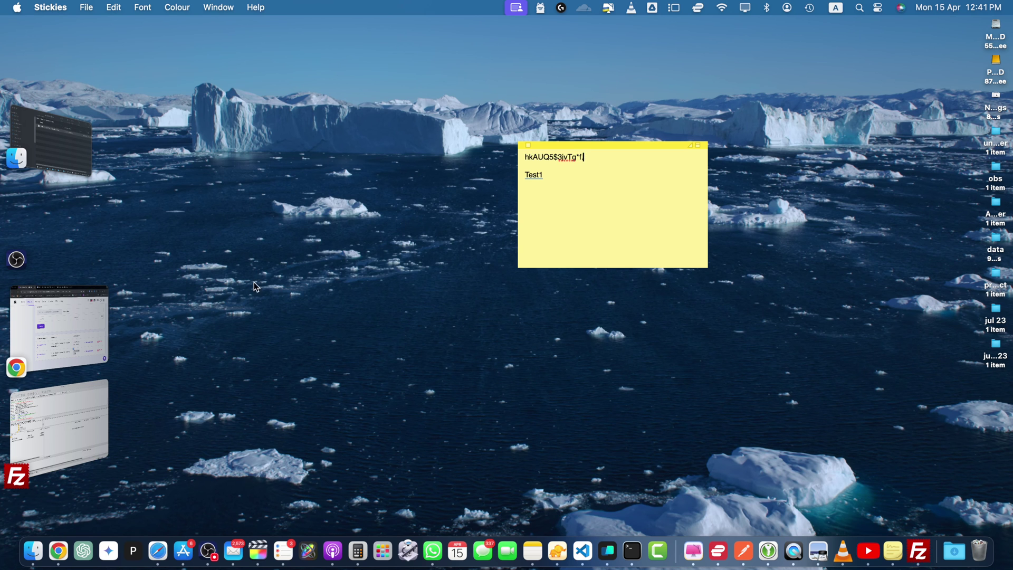
click(43, 328)
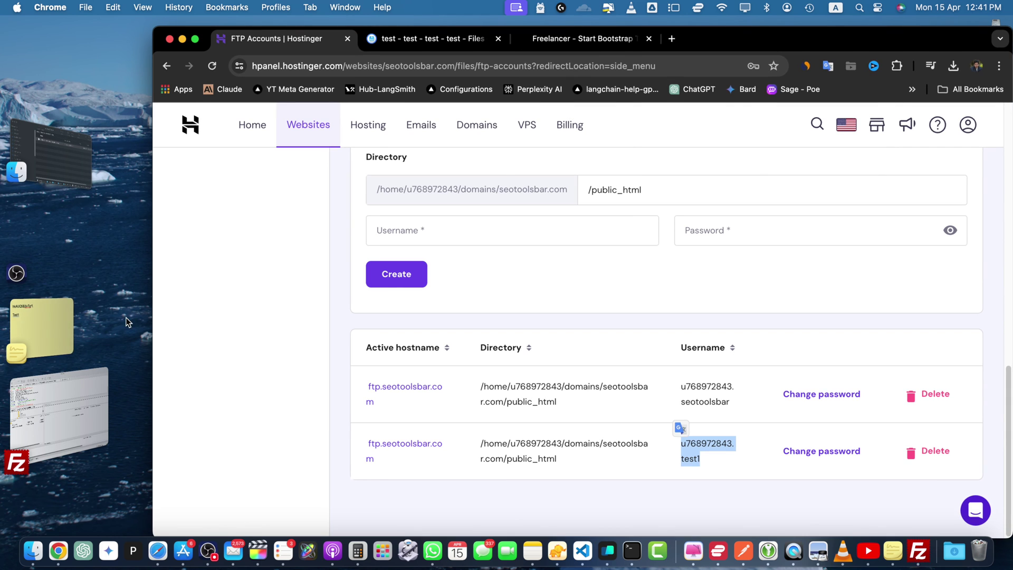
click(63, 439)
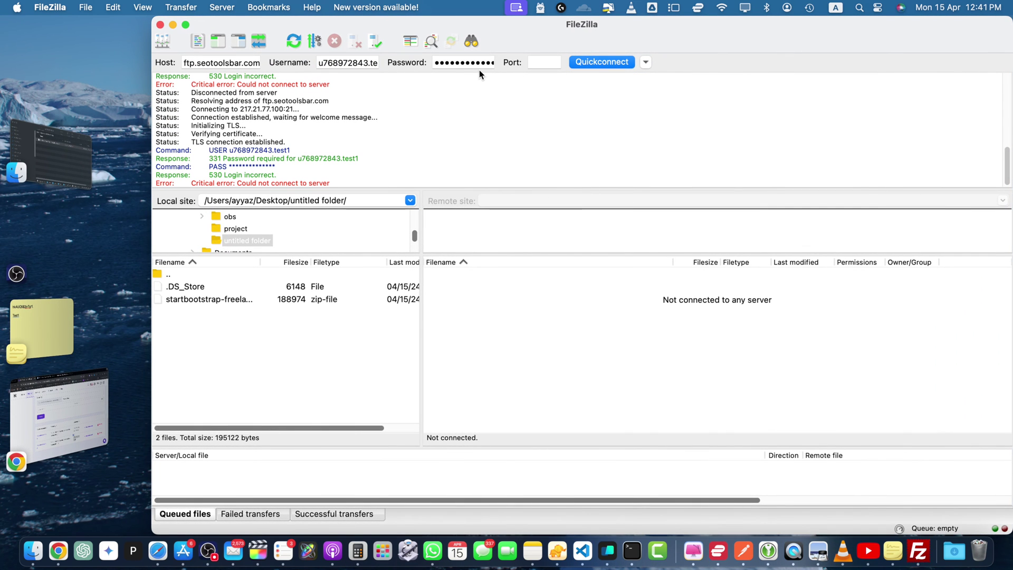
click(479, 70)
key(super+v)
key(Return)
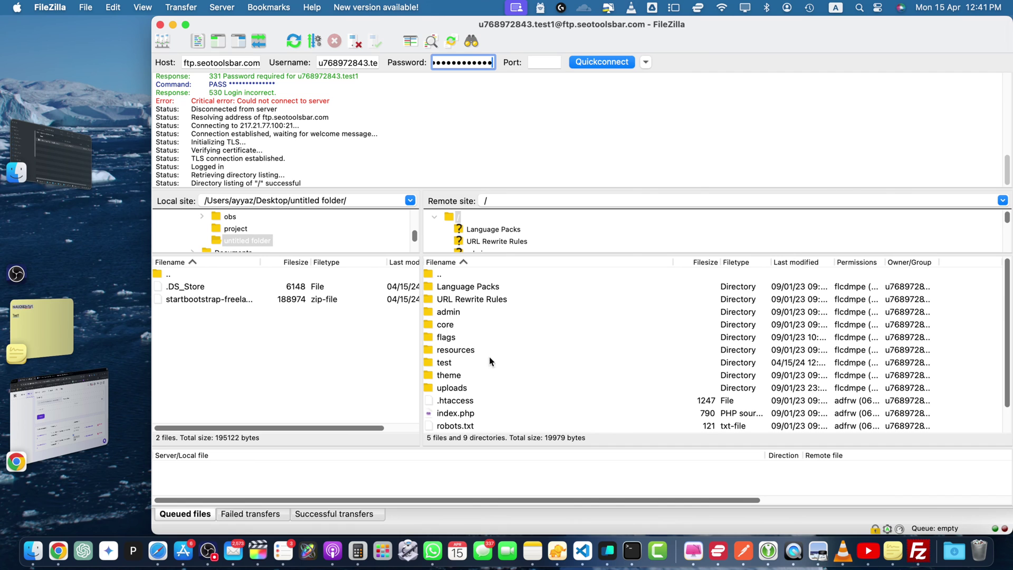
- Open the remote test folder and unzip startbootstrap-freelancer-gh-pages.zip in the local folder
double_click(445, 364)
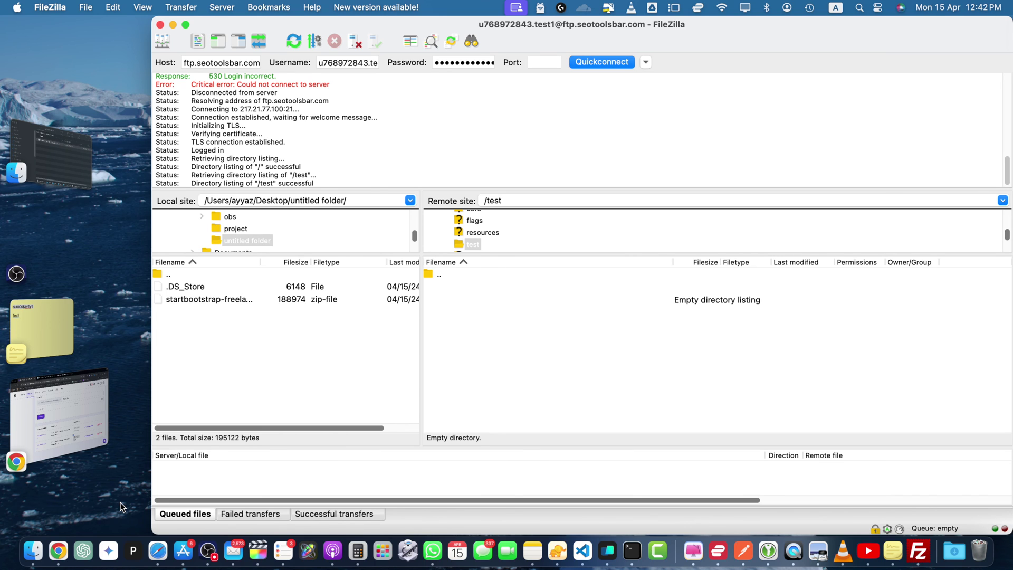
click(33, 559)
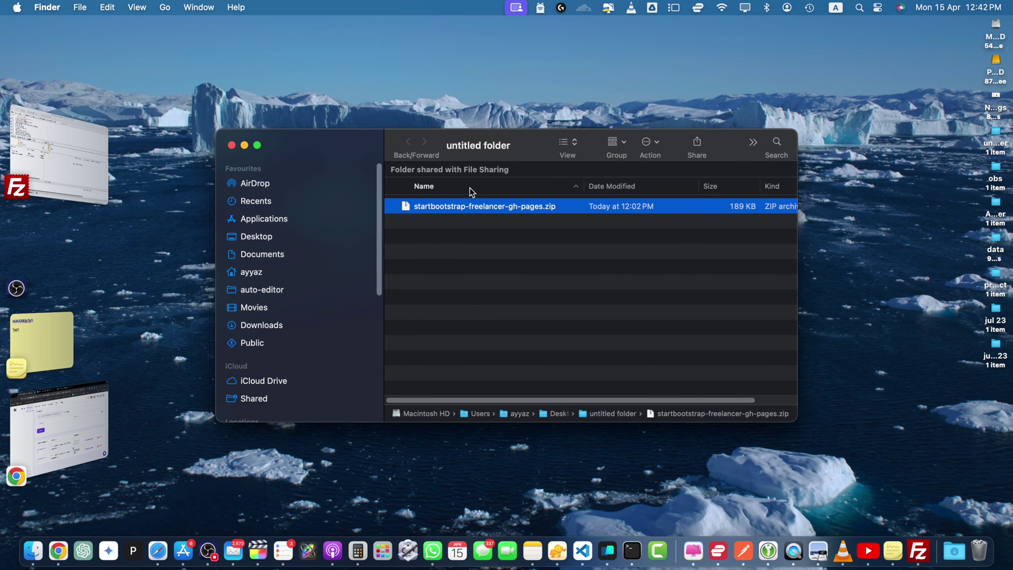
double_click(444, 207)
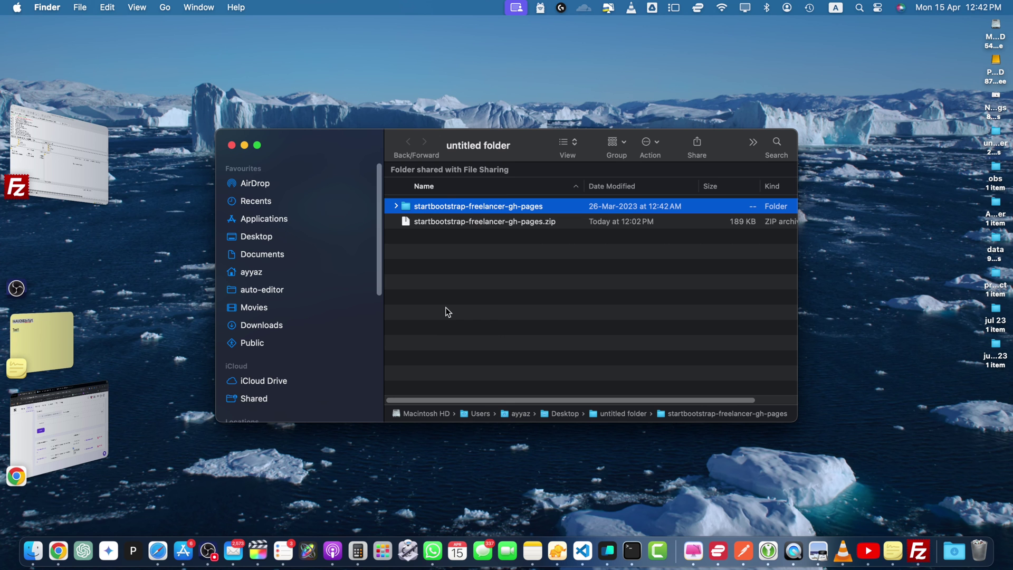
click(396, 206)
key(super+Tab)
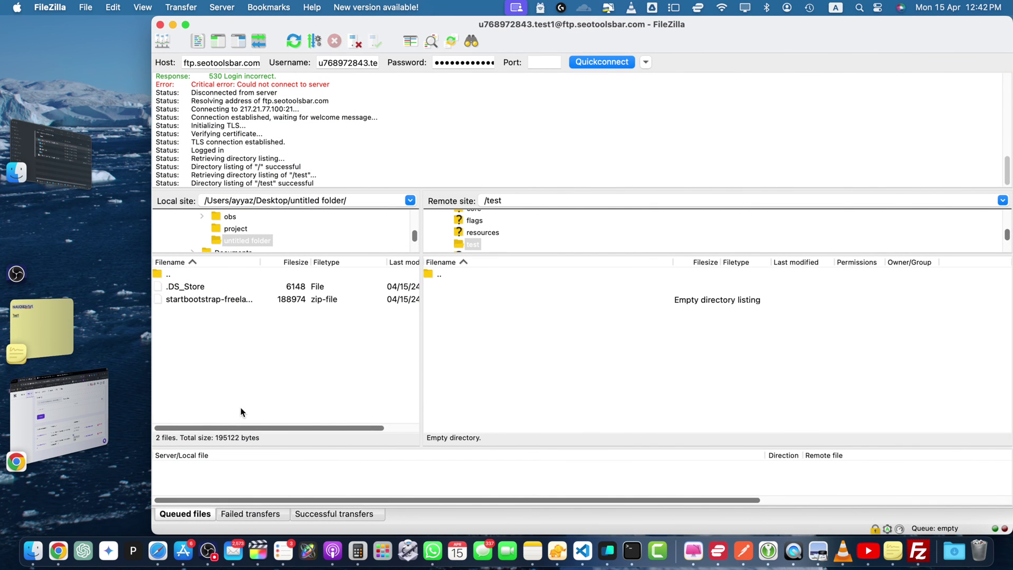
- Drag assets, css, js and index.html from the local Bootstrap folder onto remote /test
double_click(188, 287)
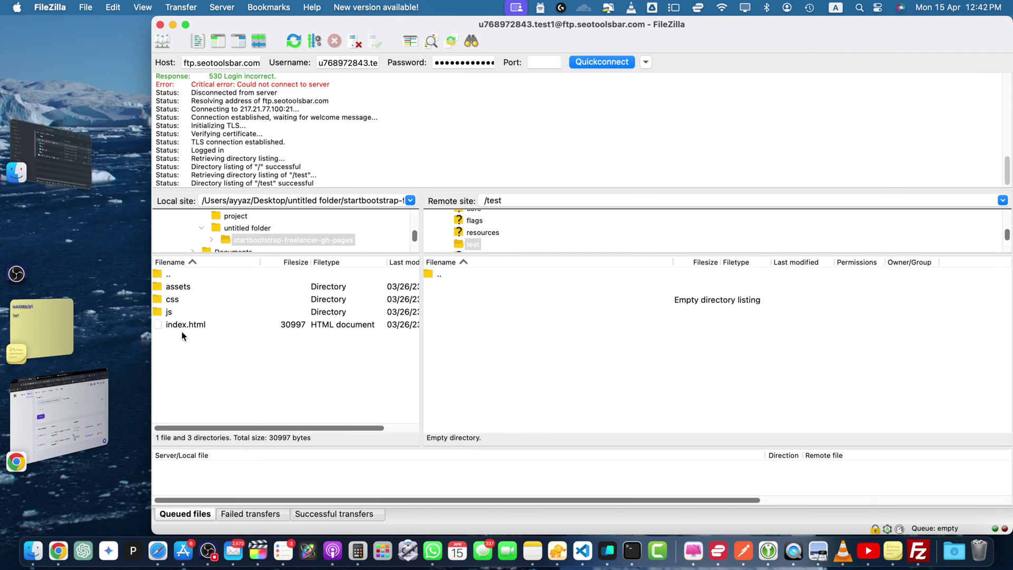
click(183, 324)
shift+click(177, 291)
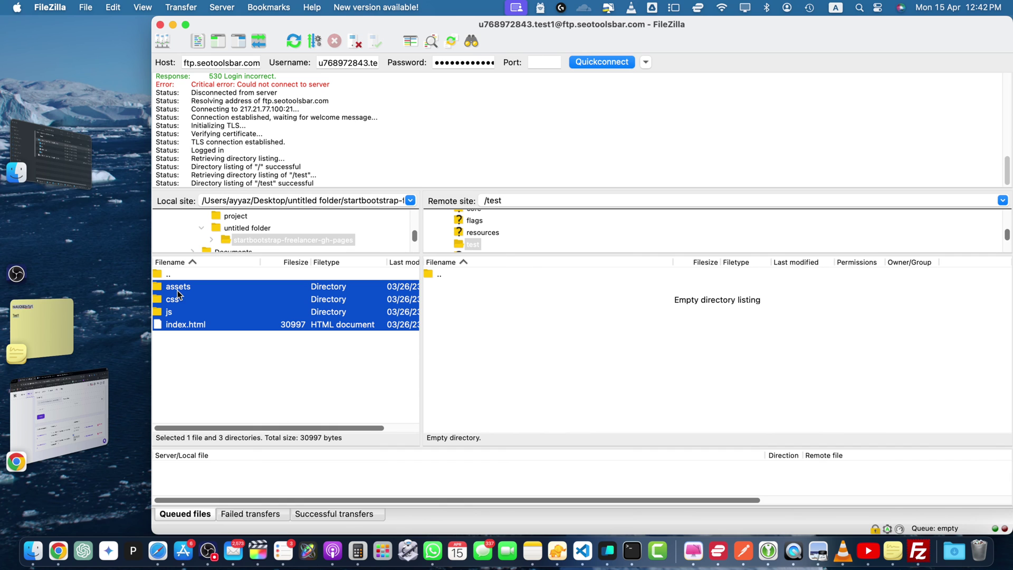
drag(178, 294, 631, 393)
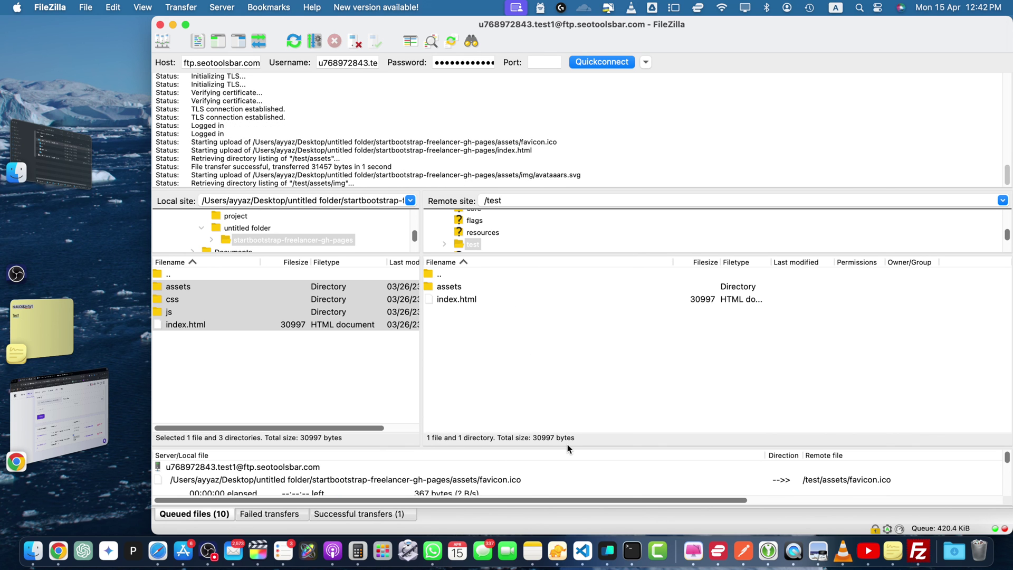
drag(577, 445, 576, 350)
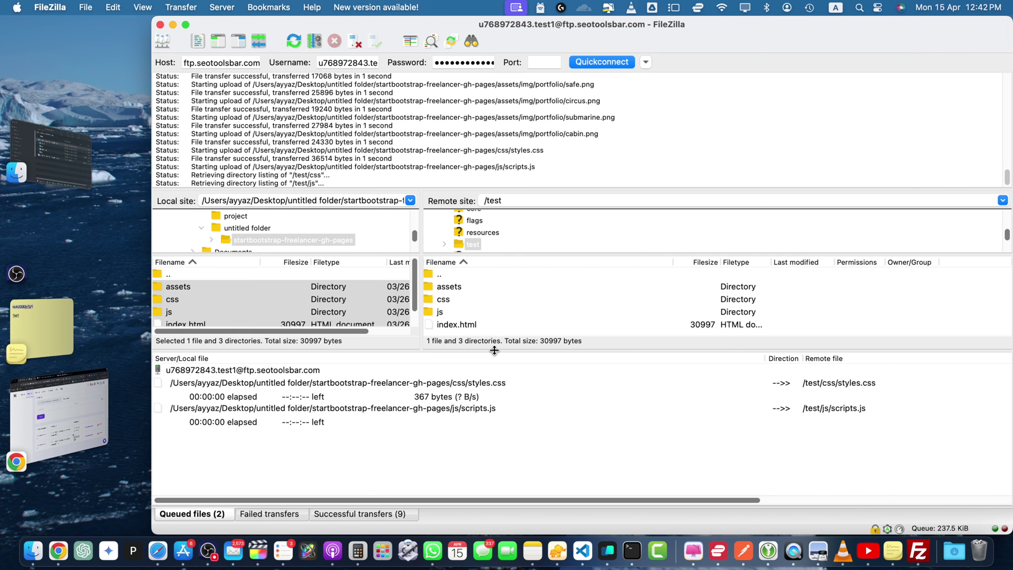
drag(495, 349, 486, 412)
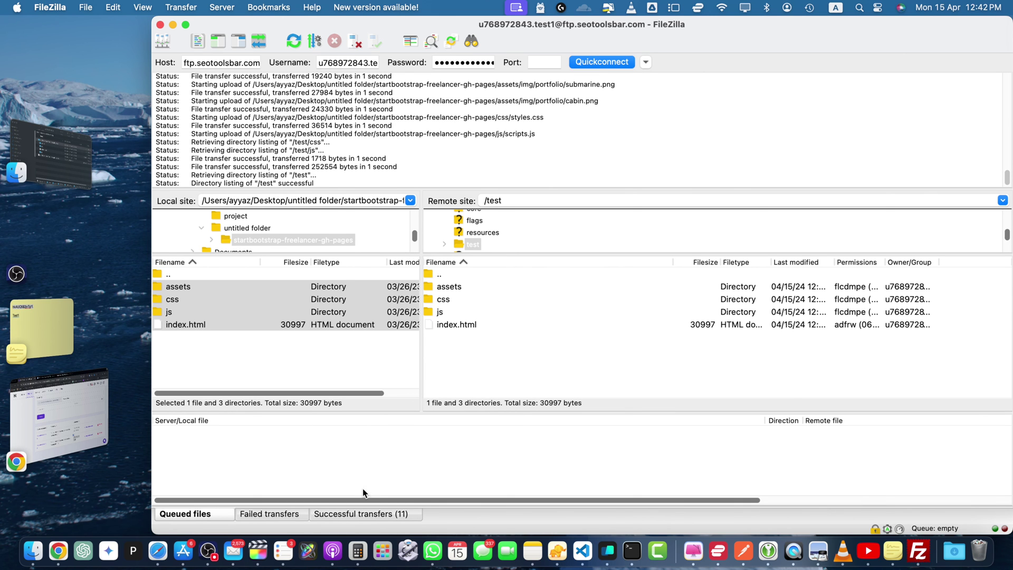
- Reload the live Freelancer site, then reopen public_html/test in File Manager to see the uploads
click(55, 408)
click(553, 39)
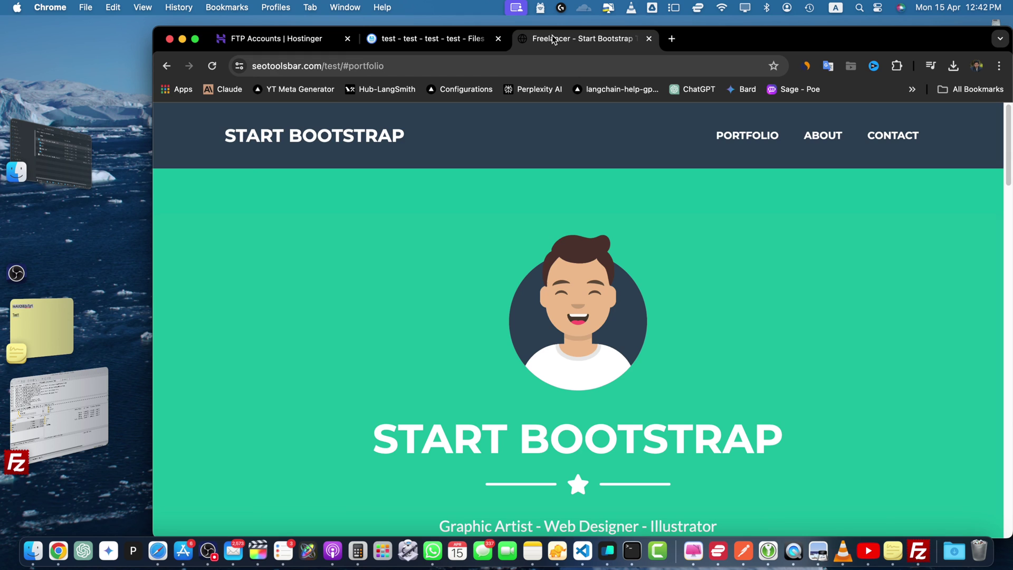
click(212, 65)
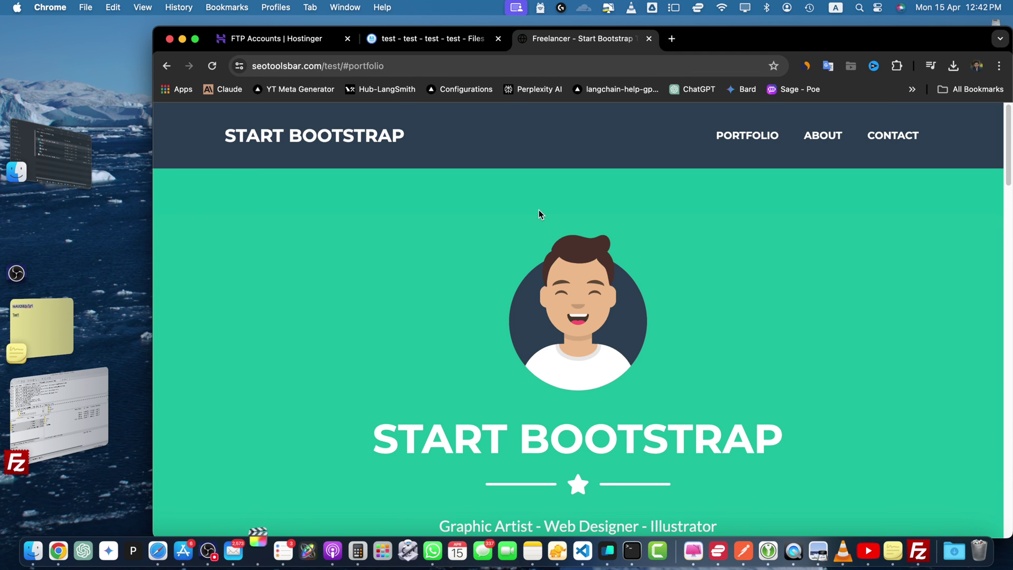
key(ctrl+shift+Tab)
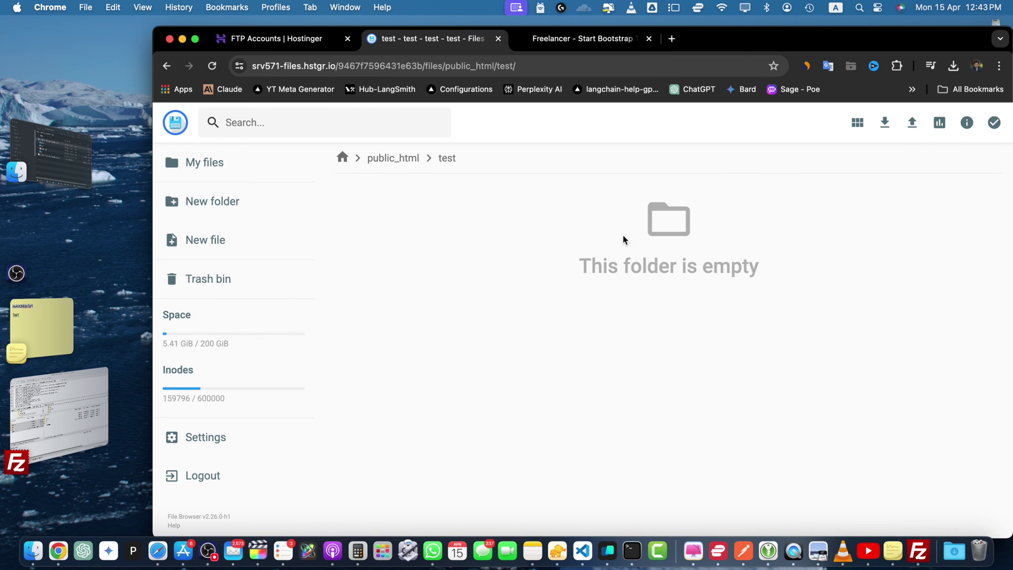
double_click(666, 264)
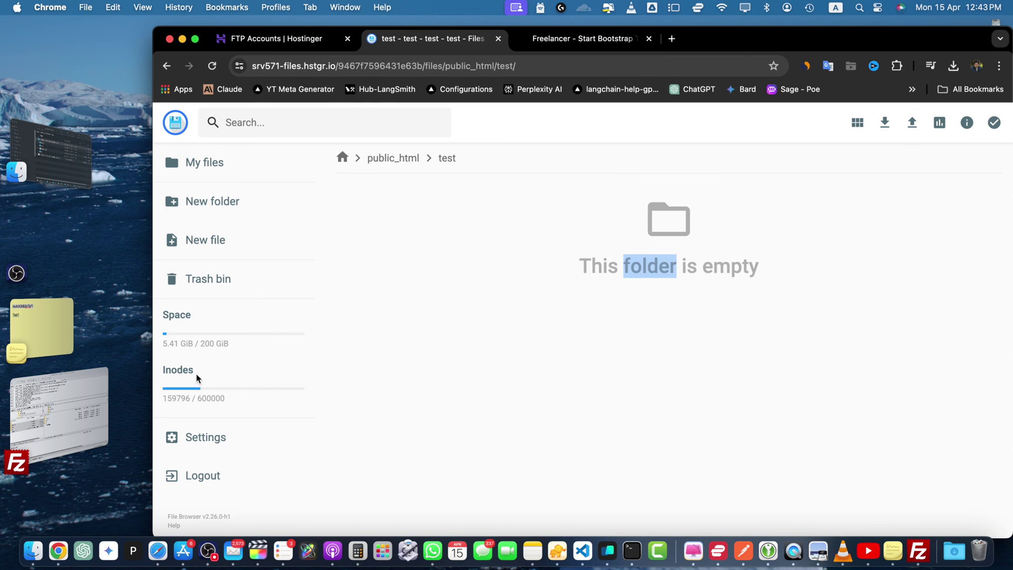
click(394, 161)
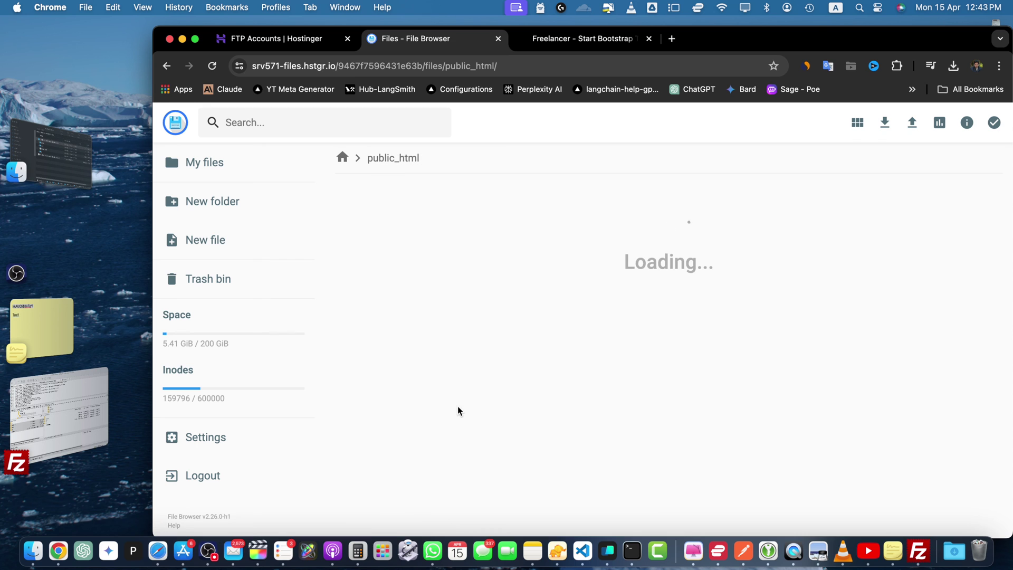
double_click(350, 352)
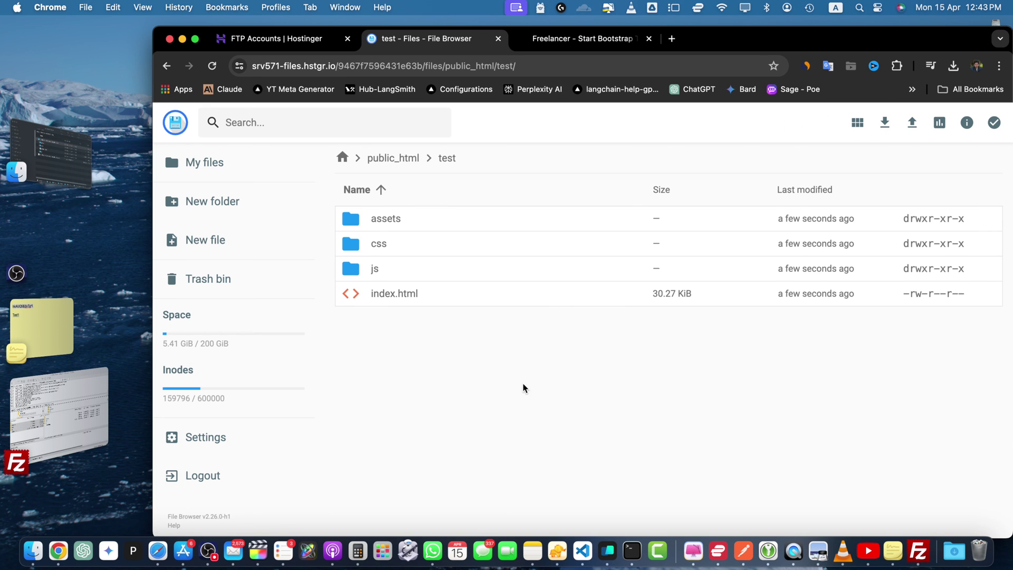